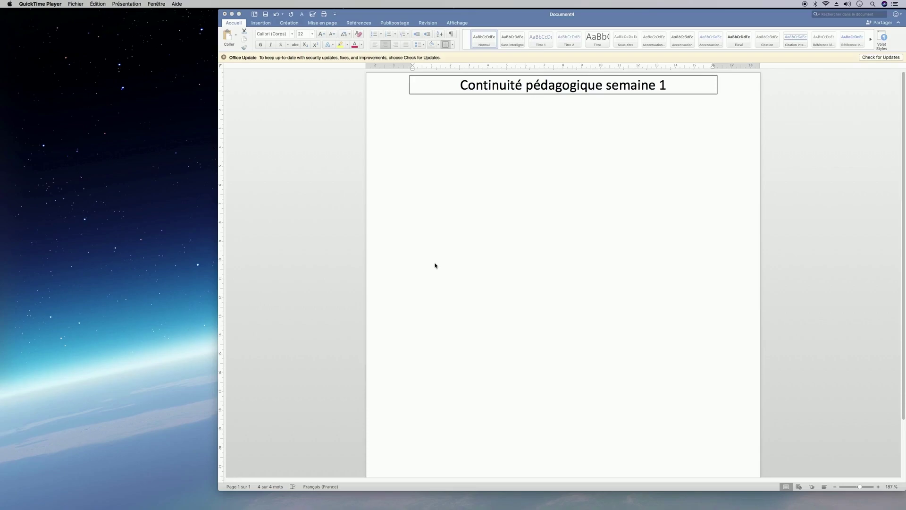
- Paste the day-by-day work plan for the week below the title "Continuité pédagogique semaine 1"
{"action": "left_click", "coordinate": [430, 122]}
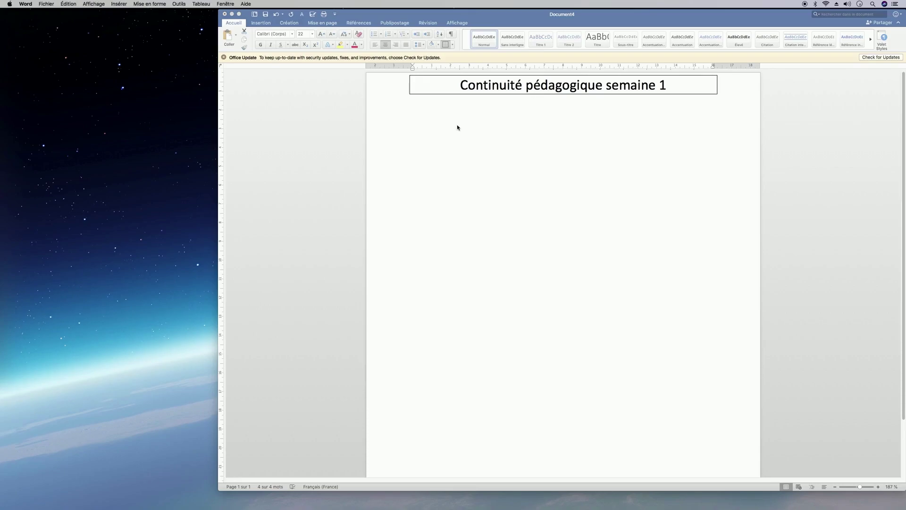
{"action": "right_click", "coordinate": [415, 119]}
{"action": "key", "text": "Return"}
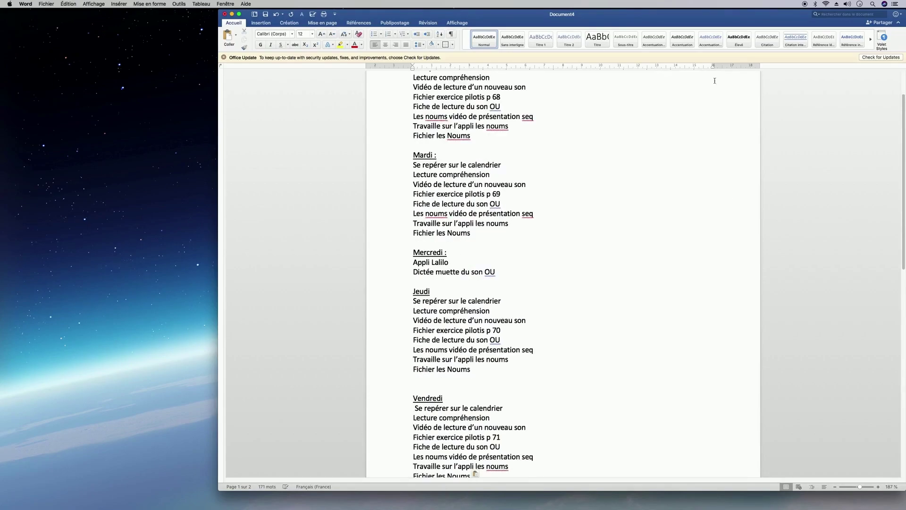
- Move the document window aside to uncover the desktop and open the "continuité pédagogique" folder
{"action": "left_click_drag", "start_coordinate": [745, 15], "coordinate": [578, 26]}
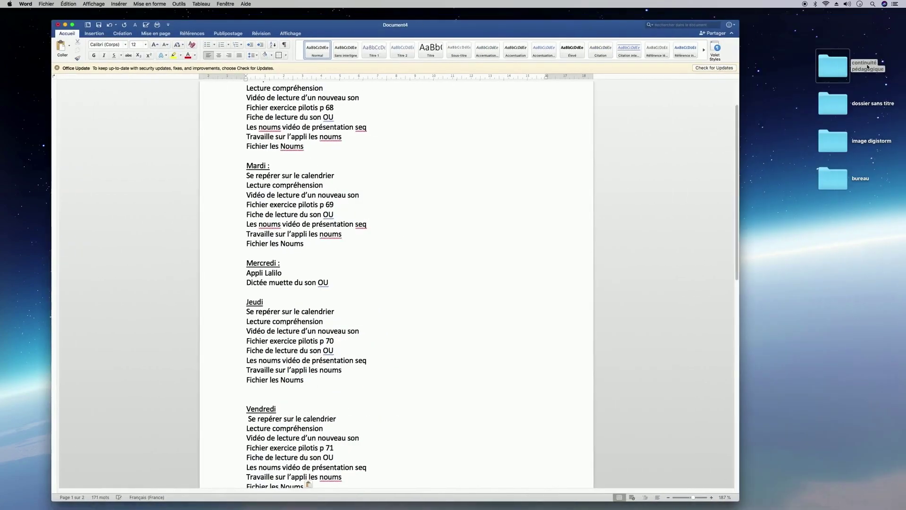
{"action": "left_click", "coordinate": [838, 63]}
{"action": "key", "text": "super+o"}
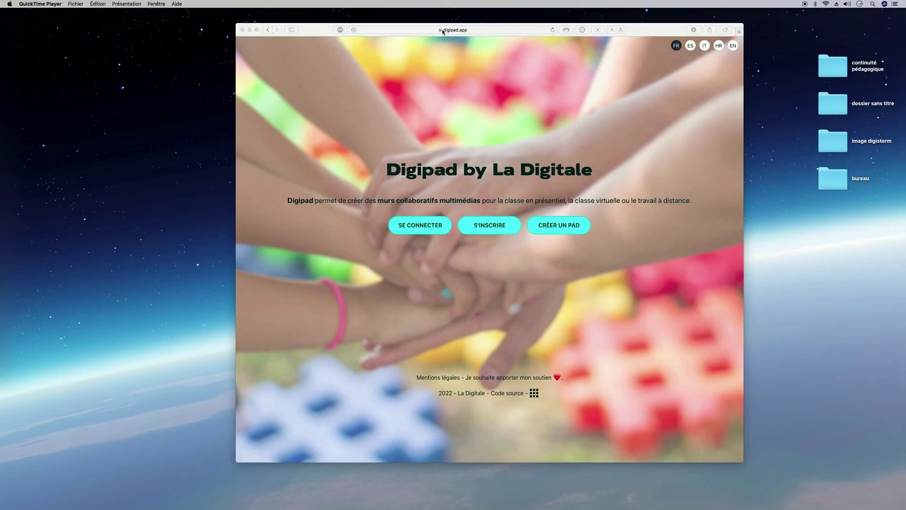
- Switch to the Digipad site and sign in to the existing account
{"action": "left_click", "coordinate": [426, 230]}
{"action": "left_click", "coordinate": [426, 230]}
{"action": "left_click", "coordinate": [452, 251]}
{"action": "left_click", "coordinate": [489, 289]}
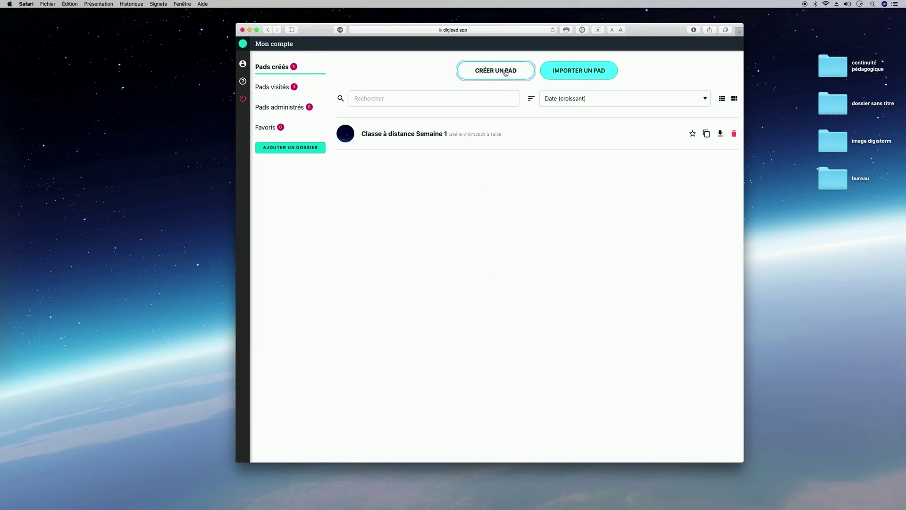
- Create a pad titled "Classe à distance semaine 2" and reopen it from the account's list of created pads
{"action": "left_click", "coordinate": [528, 73]}
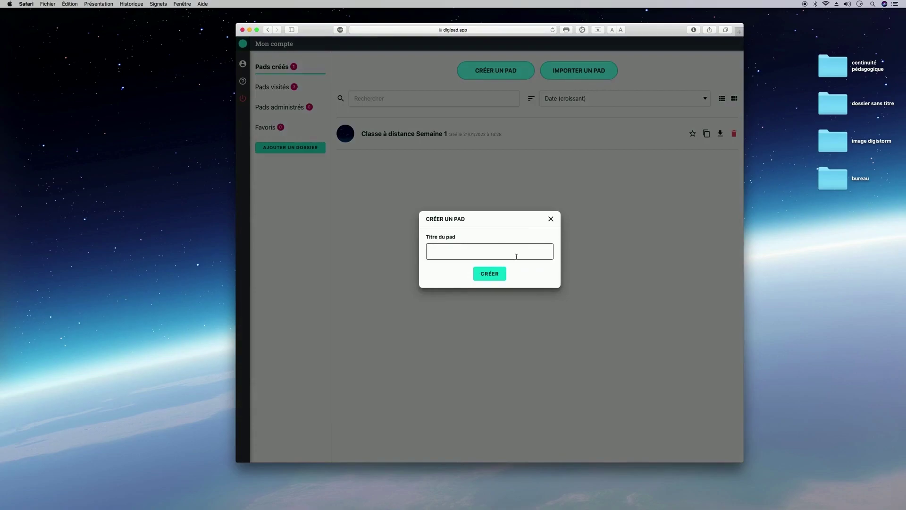
{"action": "type", "text": "Classe à distance semaine 2"}
{"action": "left_click", "coordinate": [489, 273]}
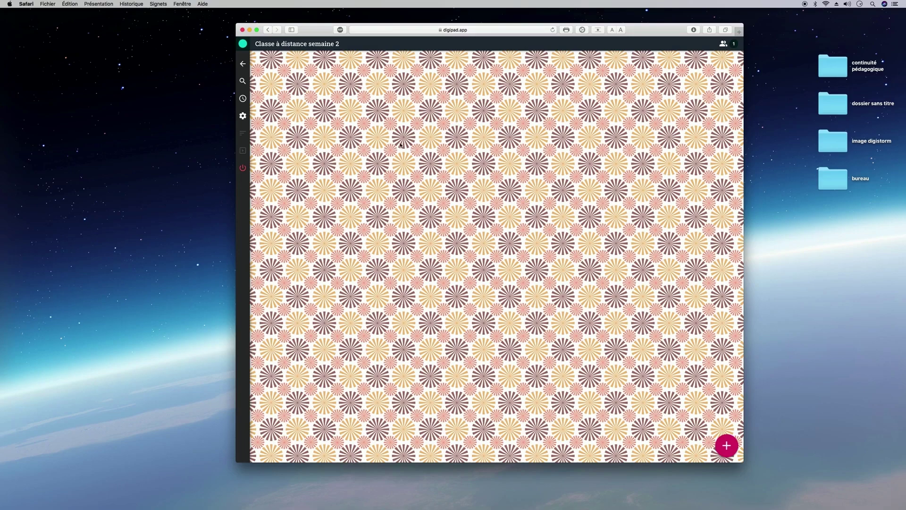
{"action": "left_click", "coordinate": [243, 65]}
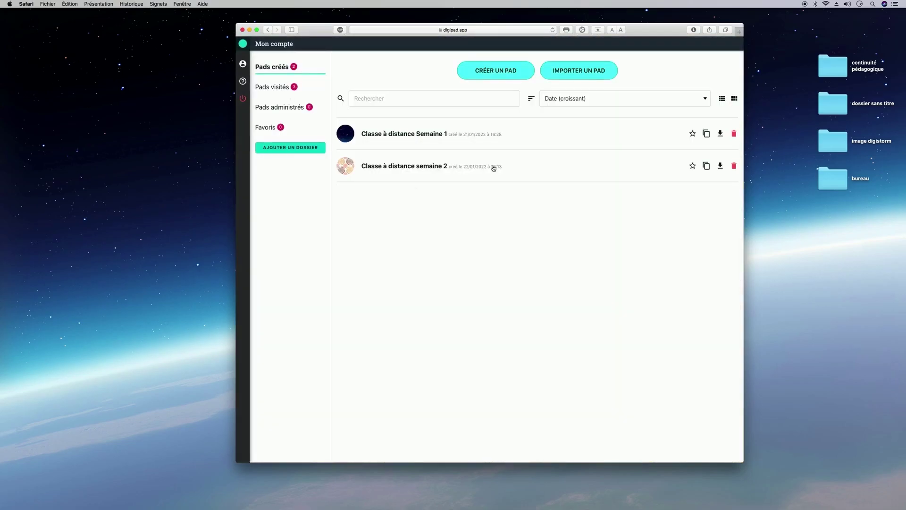
{"action": "left_click", "coordinate": [461, 166]}
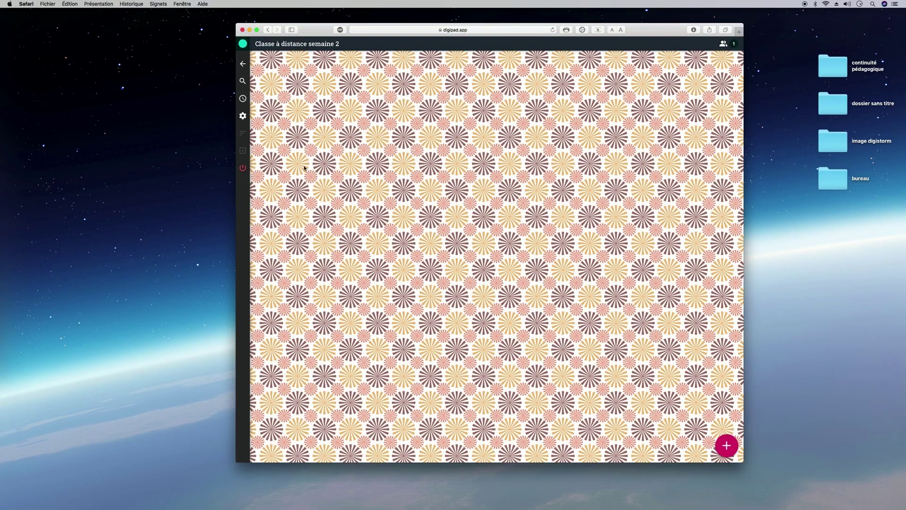
- In the pad settings, set the access to privé and the display mode to colonnes
{"action": "left_click", "coordinate": [243, 117]}
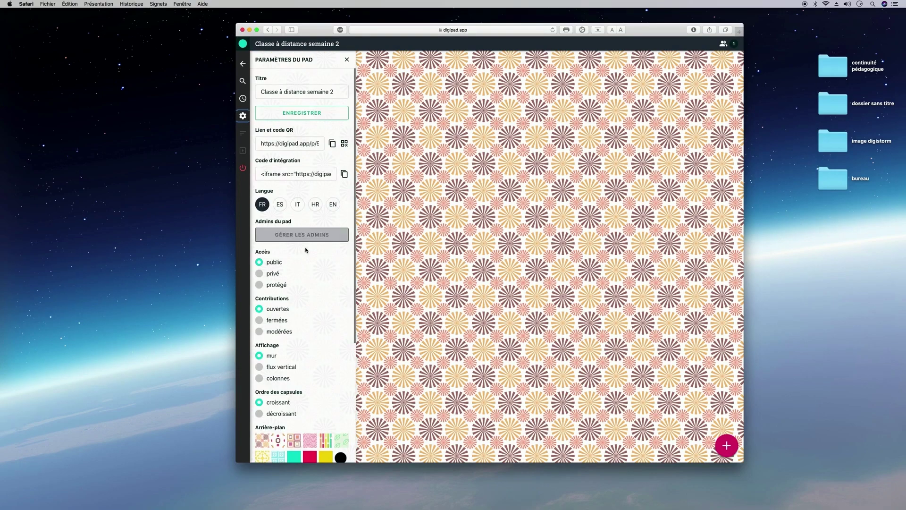
{"action": "scroll", "coordinate": [323, 264], "scroll_direction": "down", "scroll_amount": 1}
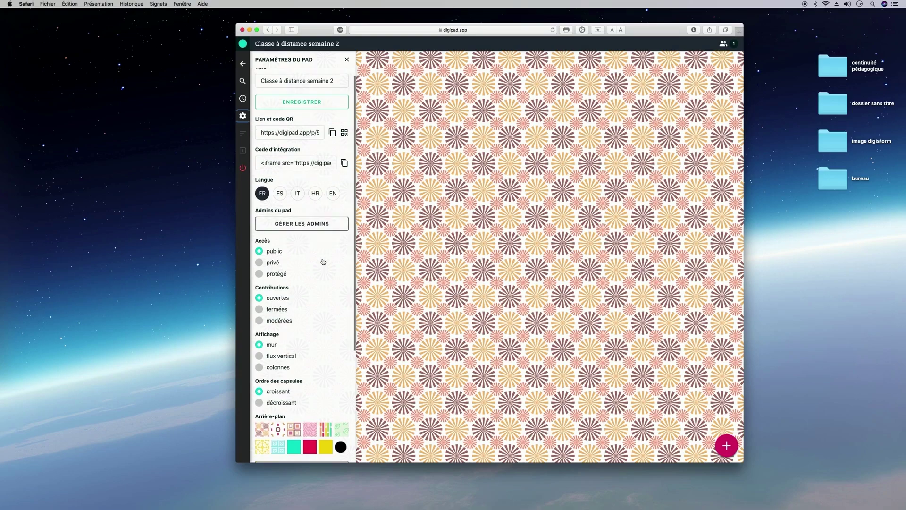
{"action": "scroll", "coordinate": [323, 262], "scroll_direction": "down", "scroll_amount": 5}
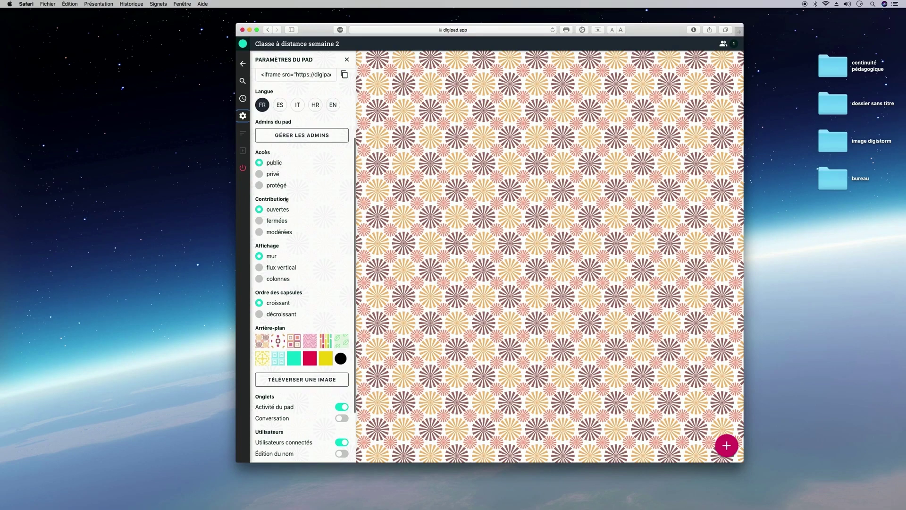
{"action": "left_click", "coordinate": [260, 174]}
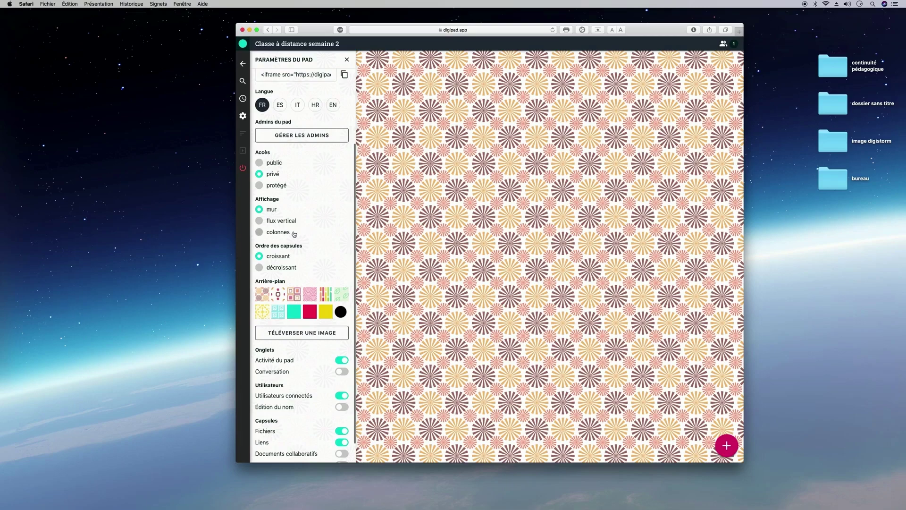
{"action": "left_click", "coordinate": [259, 233]}
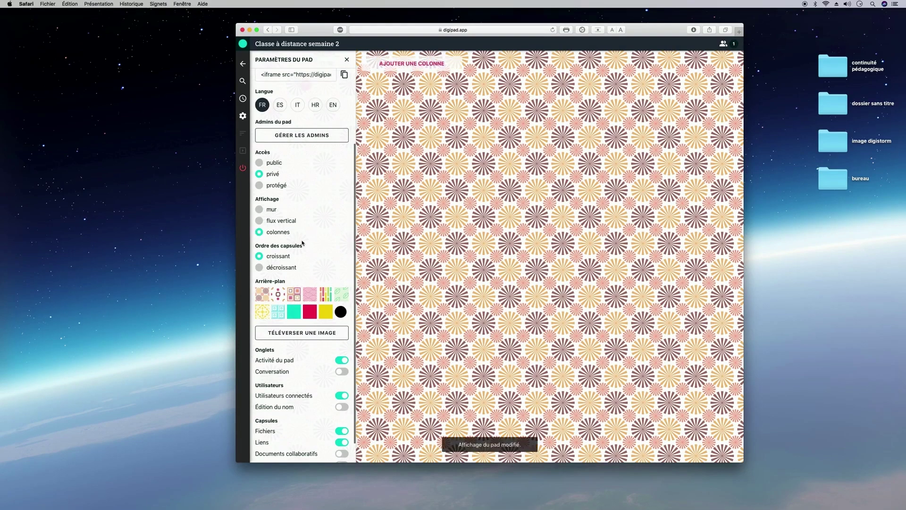
- Try several of the preset patterns and plain colours as the pad's background
{"action": "scroll", "coordinate": [324, 249], "scroll_direction": "down", "scroll_amount": 2}
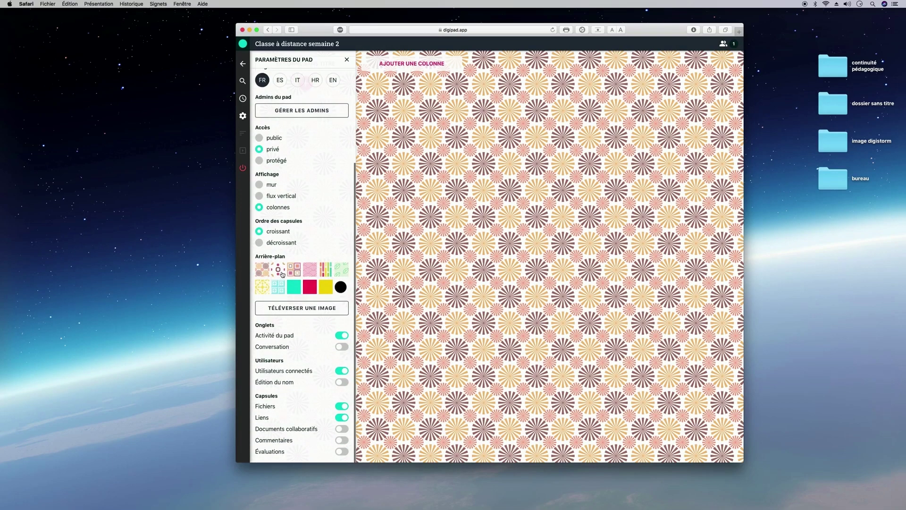
{"action": "left_click", "coordinate": [296, 274]}
{"action": "left_click", "coordinate": [310, 269]}
{"action": "left_click", "coordinate": [325, 269]}
{"action": "left_click", "coordinate": [341, 272]}
{"action": "left_click", "coordinate": [325, 286]}
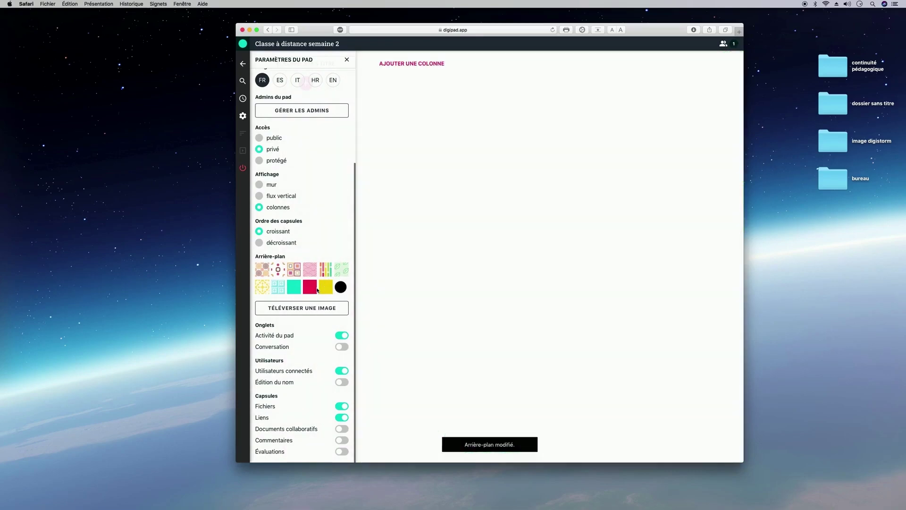
{"action": "left_click", "coordinate": [309, 287]}
{"action": "left_click", "coordinate": [290, 290]}
{"action": "left_click", "coordinate": [277, 289]}
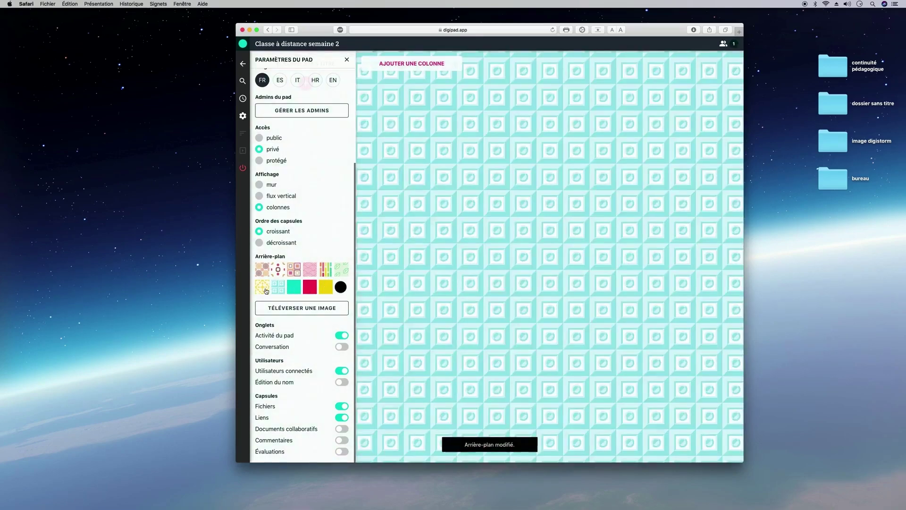
{"action": "left_click", "coordinate": [262, 287]}
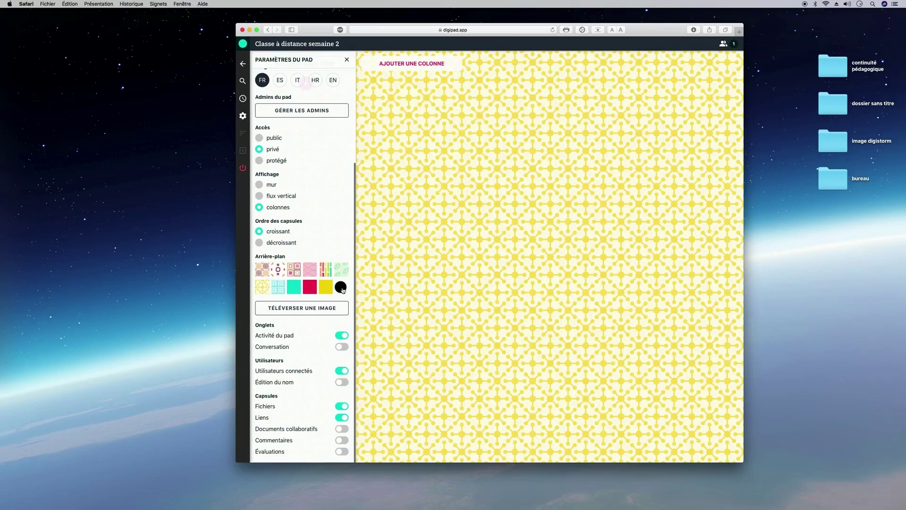
- Upload the picture "image de l'espace" from the continuité pédagogique folder as the pad's background
{"action": "left_click", "coordinate": [317, 309]}
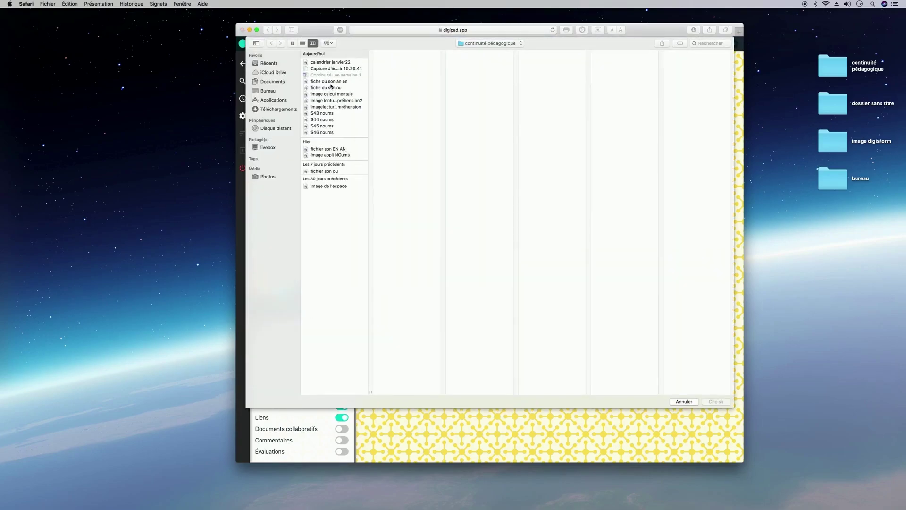
{"action": "left_click", "coordinate": [338, 186]}
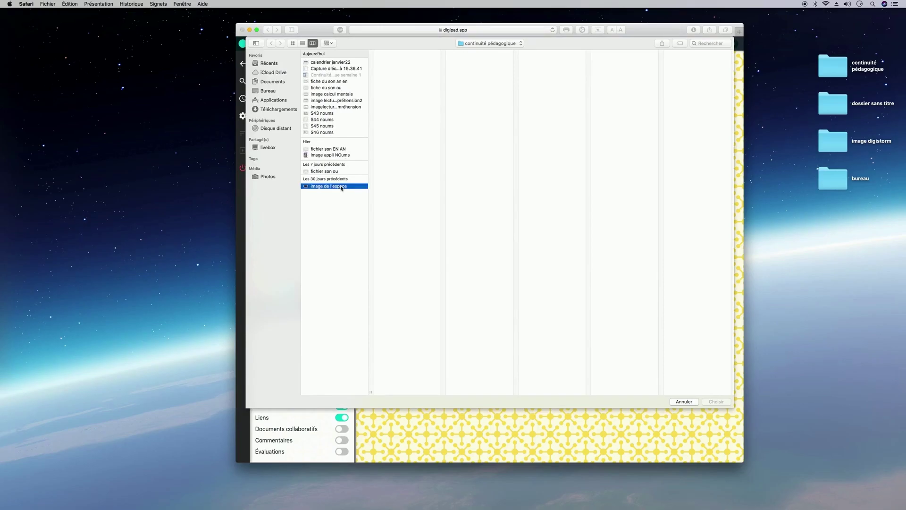
{"action": "key", "text": "Return"}
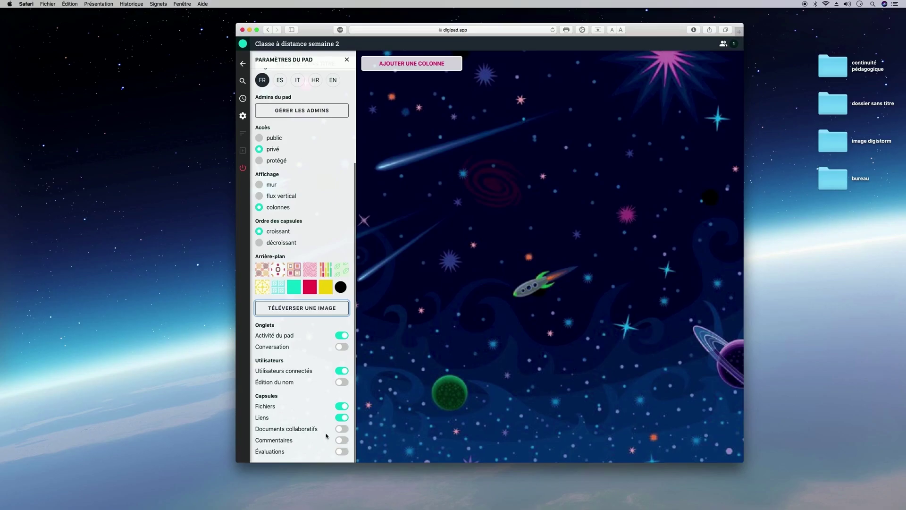
- Enable comments (Commentaires) for the pad's capsules and close the pad settings
{"action": "left_click", "coordinate": [348, 440]}
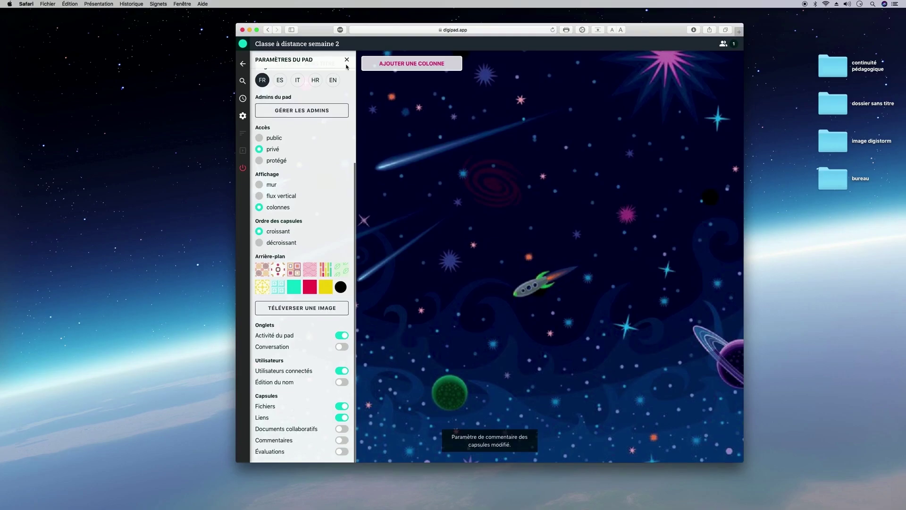
{"action": "left_click", "coordinate": [339, 441]}
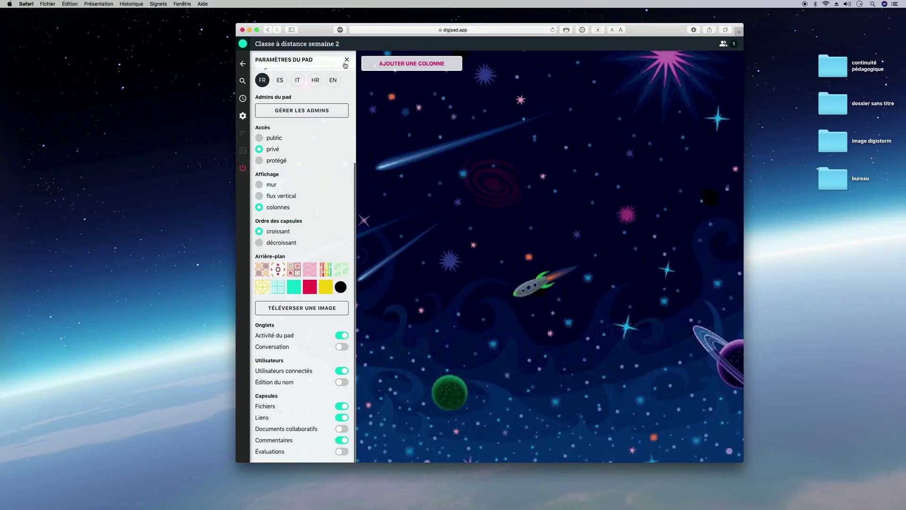
{"action": "scroll", "coordinate": [328, 88], "scroll_direction": "up", "scroll_amount": 3}
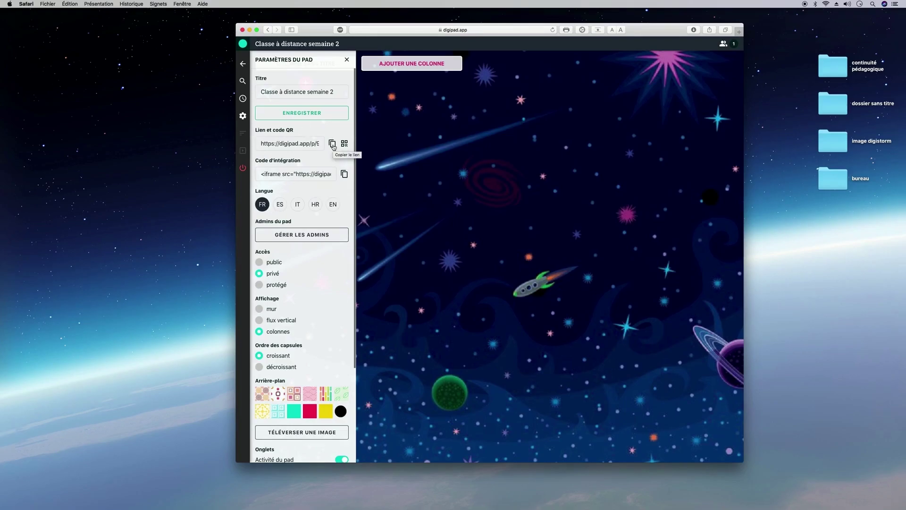
{"action": "left_click", "coordinate": [347, 60]}
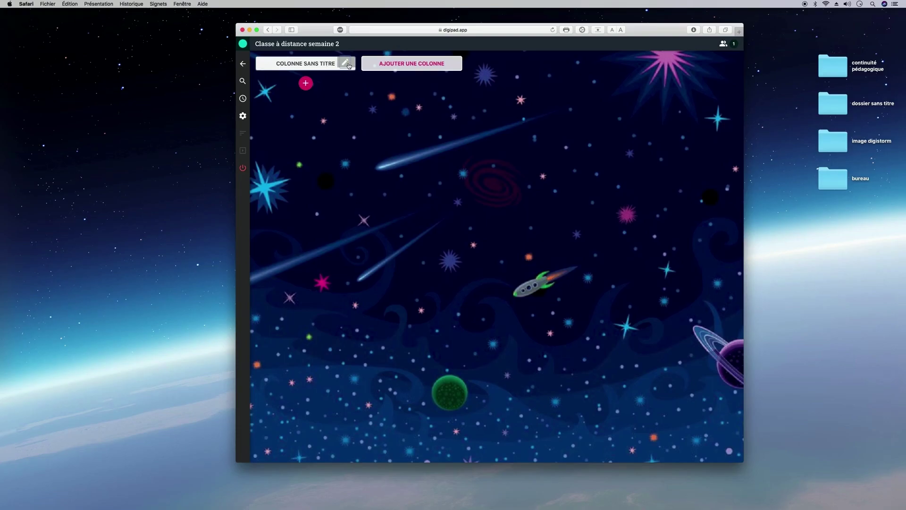
- Rename the untitled first column as "Lundi"
{"action": "left_click", "coordinate": [349, 66]}
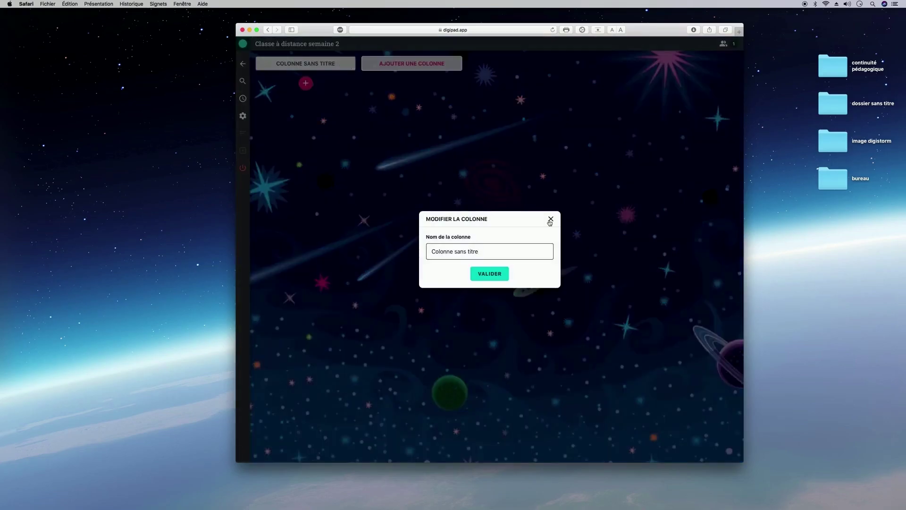
{"action": "key", "text": "BackSpace"}
{"action": "key", "text": "BackSpace"}
{"action": "key", "text": "BackSpace"}
{"action": "key", "text": "BackSpace"}
{"action": "key", "text": "BackSpace"}
{"action": "key", "text": "BackSpace"}
{"action": "key", "text": "BackSpace"}
{"action": "key", "text": "BackSpace"}
{"action": "key", "text": "BackSpace"}
{"action": "key", "text": "BackSpace"}
{"action": "key", "text": "BackSpace"}
{"action": "key", "text": "BackSpace"}
{"action": "key", "text": "BackSpace"}
{"action": "key", "text": "BackSpace"}
{"action": "key", "text": "BackSpace"}
{"action": "key", "text": "BackSpace"}
{"action": "key", "text": "BackSpace"}
{"action": "key", "text": "BackSpace"}
{"action": "type", "text": "Lundi"}
{"action": "left_click", "coordinate": [496, 274]}
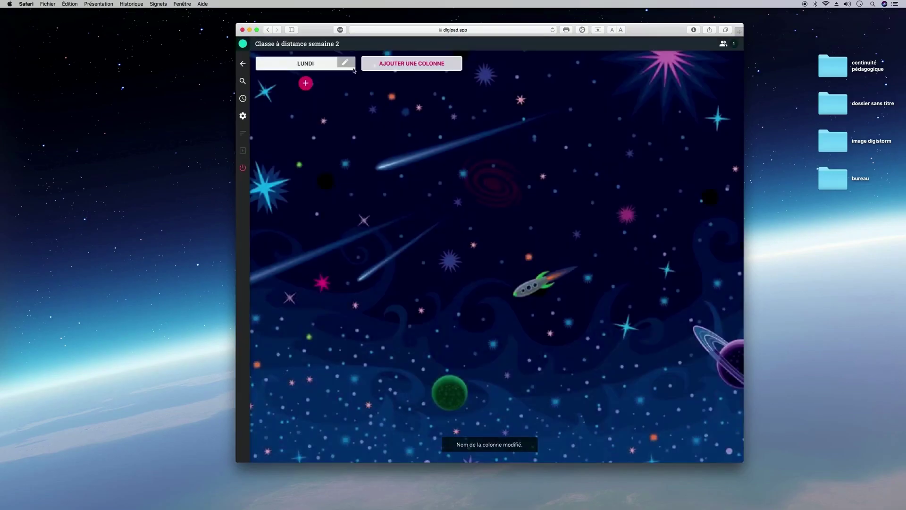
- Add a second column named "Mardi" to the pad
{"action": "left_click", "coordinate": [422, 69]}
{"action": "type", "text": "Mardi"}
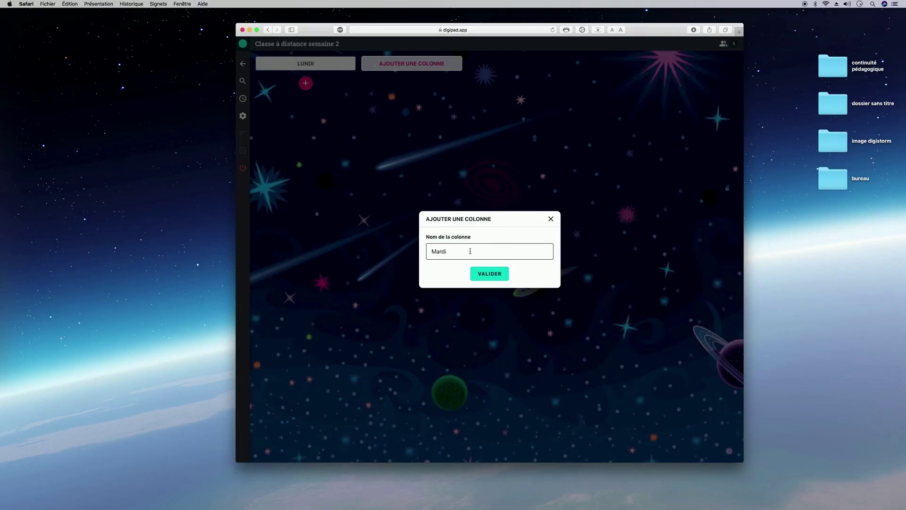
{"action": "left_click", "coordinate": [471, 279]}
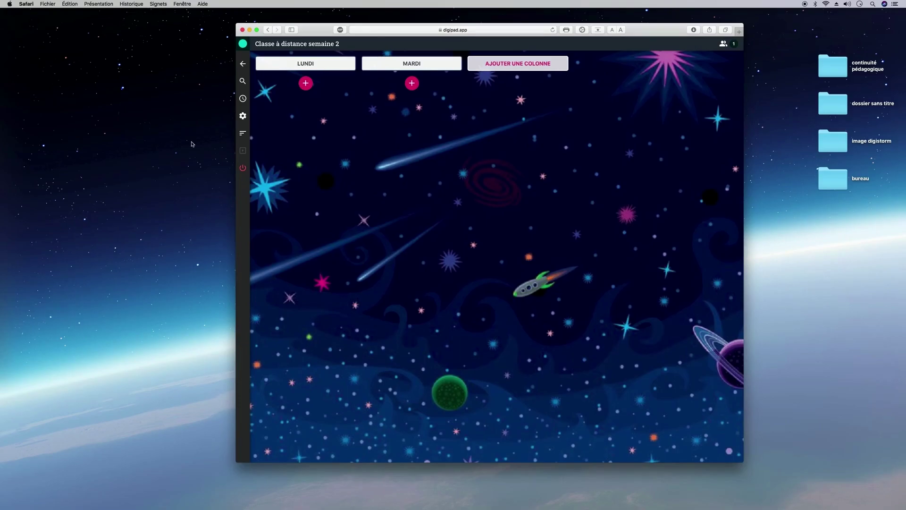
- Add a third column named "Mercredi" to the pad
{"action": "left_click", "coordinate": [506, 65]}
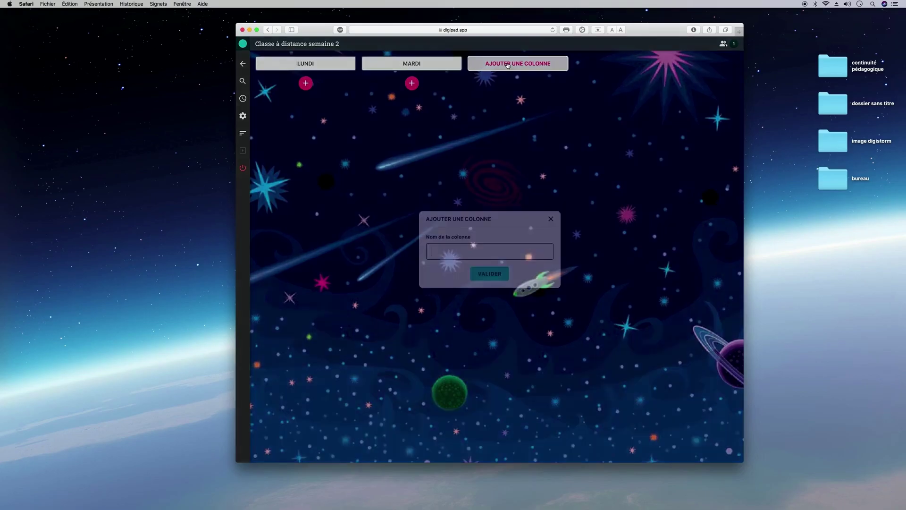
{"action": "type", "text": "Me"}
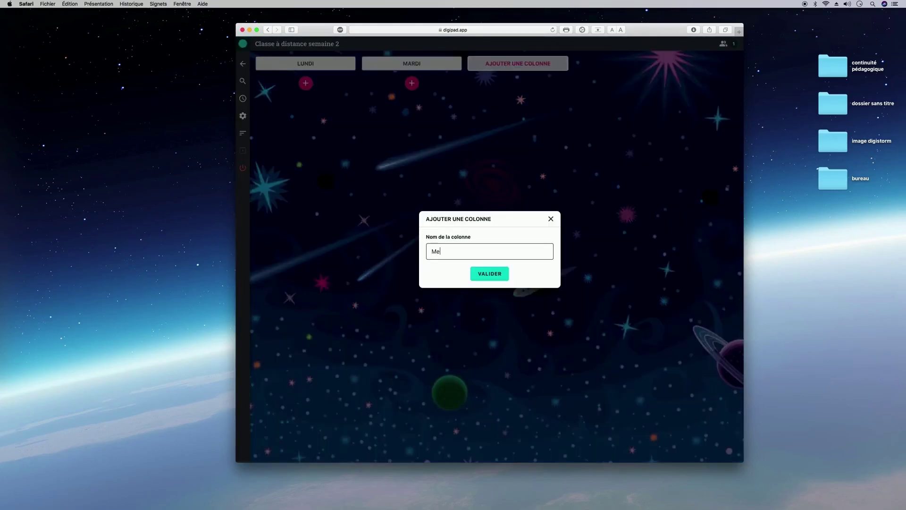
{"action": "type", "text": "rcredi"}
{"action": "left_click", "coordinate": [496, 274]}
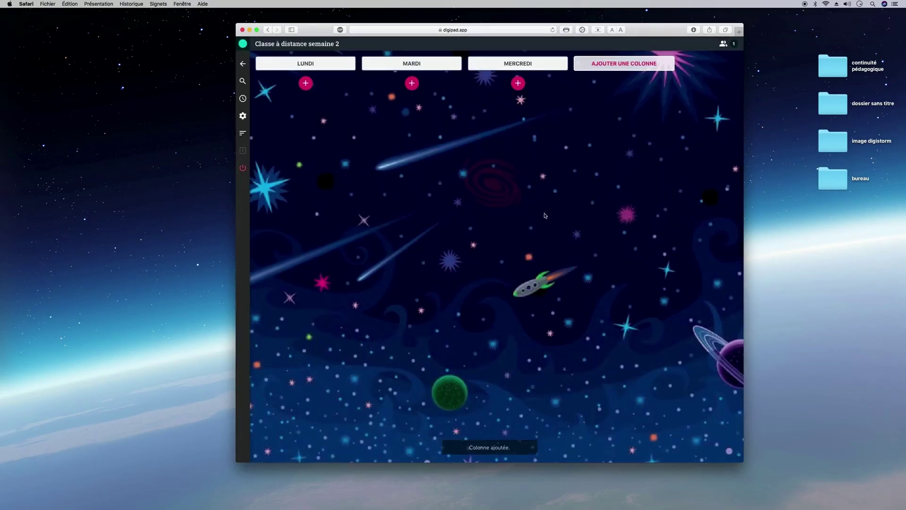
- Add a fourth column named "Jeudi" to the pad
{"action": "left_click", "coordinate": [624, 65]}
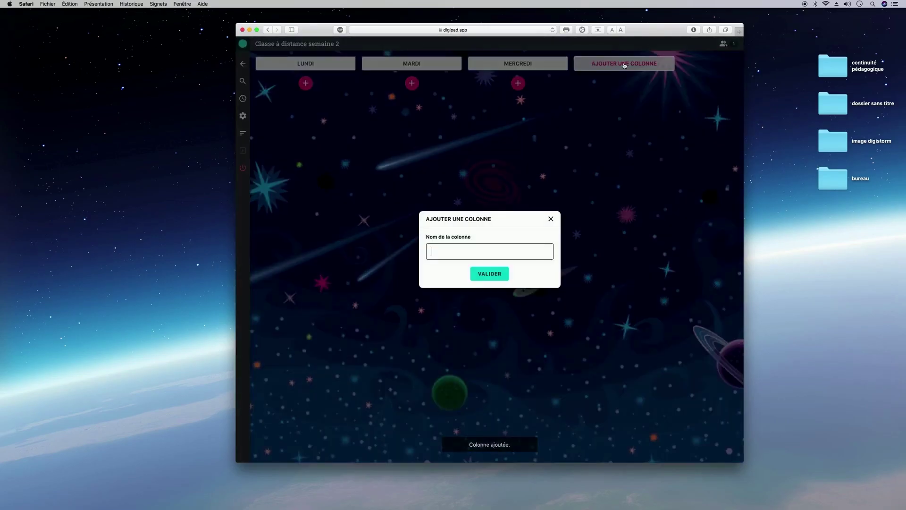
{"action": "type", "text": "jeudi"}
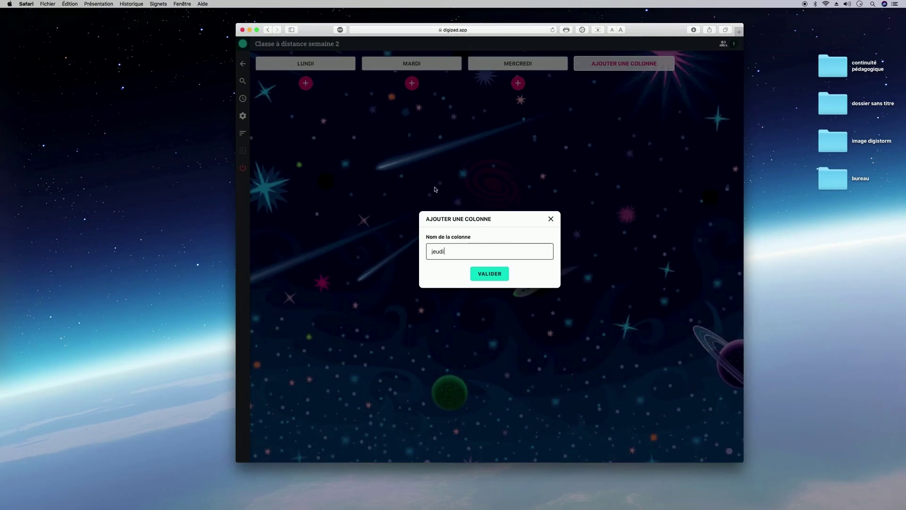
{"action": "type", "text": "J"}
{"action": "key", "text": "Delete"}
{"action": "left_click", "coordinate": [486, 273]}
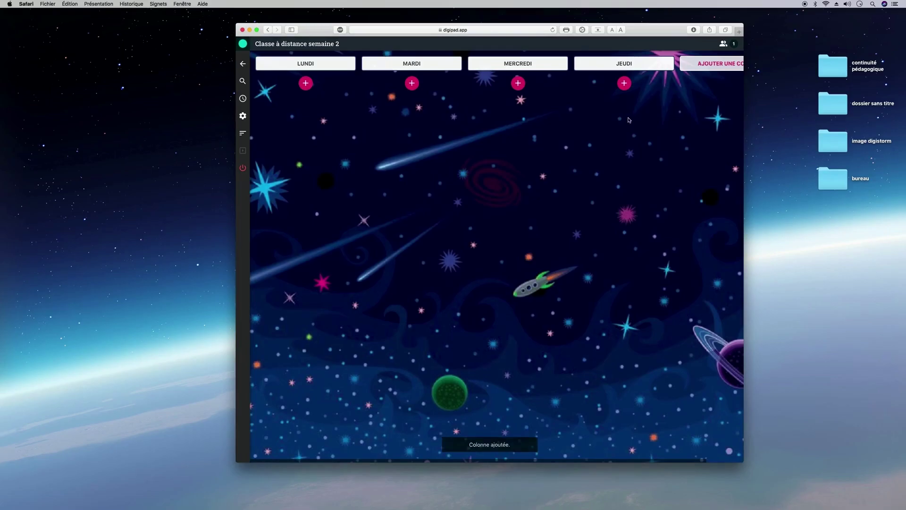
- Add a fifth column named "Vendredi" to the pad
{"action": "left_click", "coordinate": [712, 65]}
{"action": "type", "text": "Vendredi"}
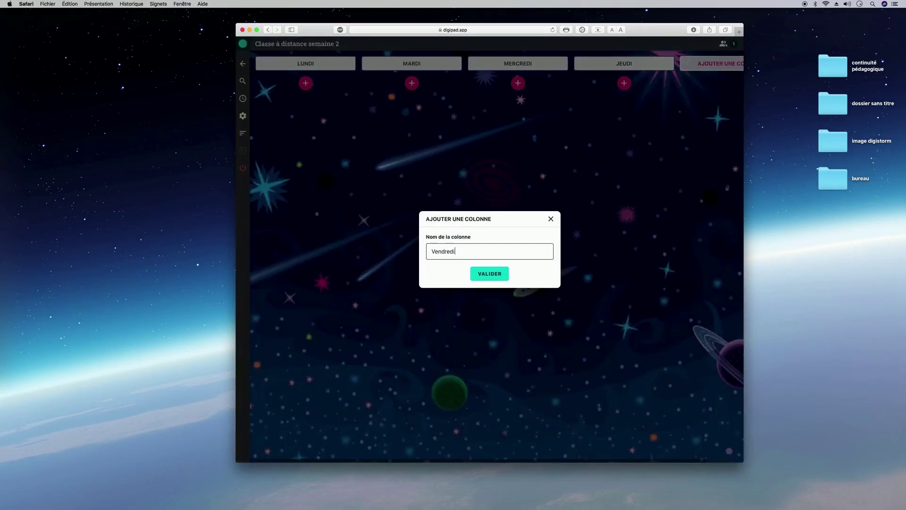
{"action": "left_click", "coordinate": [479, 272]}
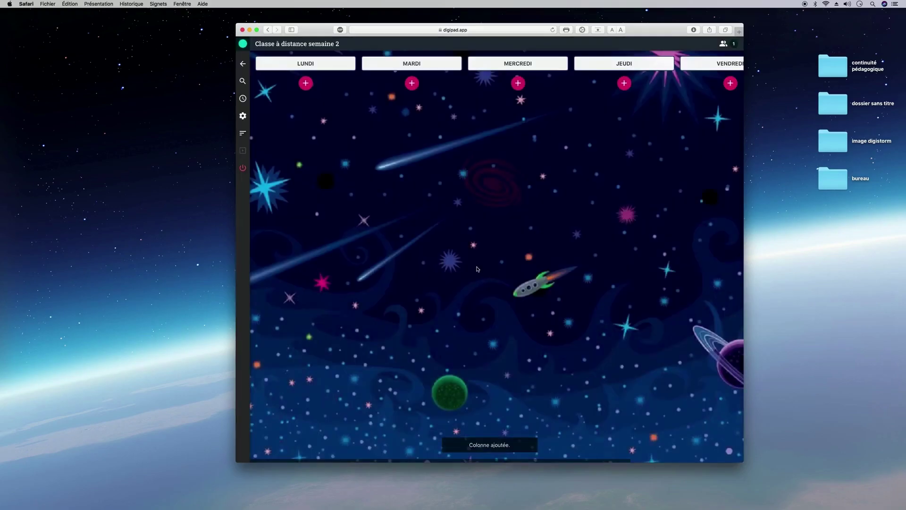
- Move the browser window towards the screen's edge and widen it so that all five weekday columns fit
{"action": "left_click_drag", "start_coordinate": [597, 33], "coordinate": [456, 33]}
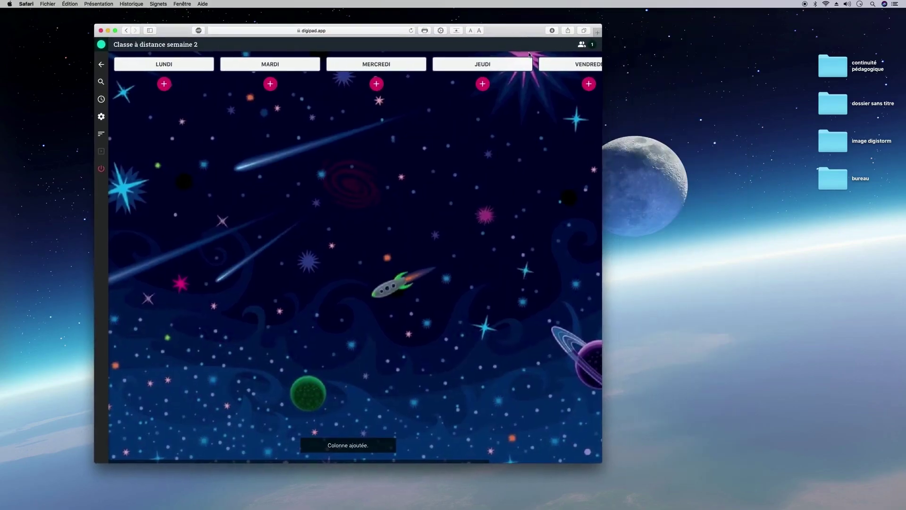
{"action": "left_click_drag", "start_coordinate": [601, 150], "coordinate": [638, 149]}
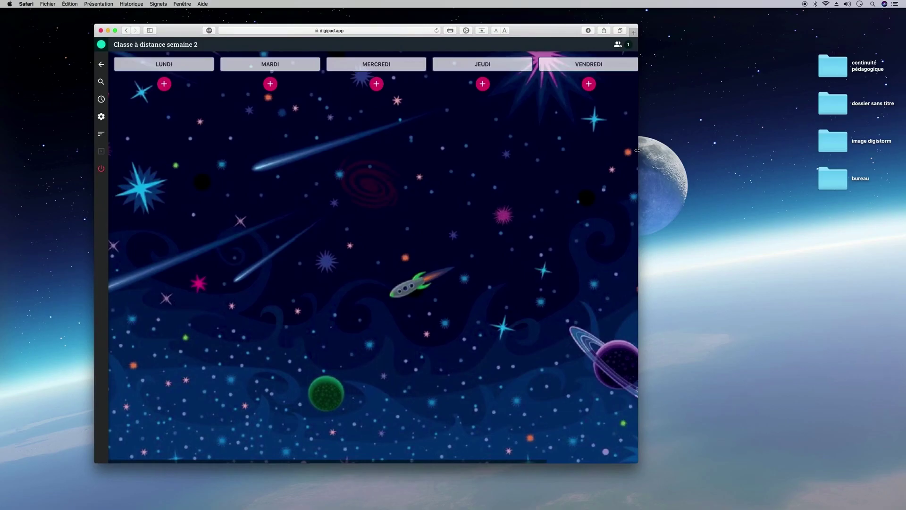
{"action": "left_click_drag", "start_coordinate": [543, 36], "coordinate": [462, 34]}
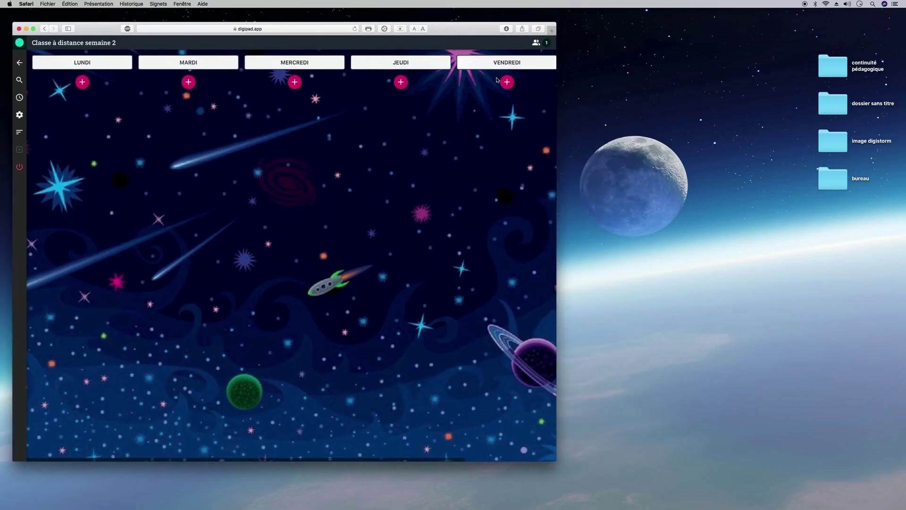
- Bring up the Word document "Continuité pédagogique semaine 1" beside the pad and close the Finder window covering the pad
{"action": "mouse_move", "coordinate": [545, 508]}
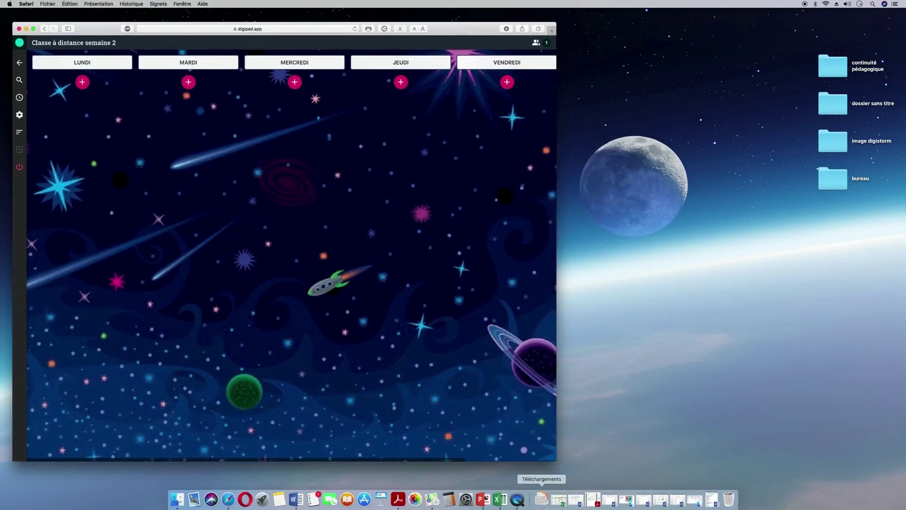
{"action": "left_click", "coordinate": [697, 503]}
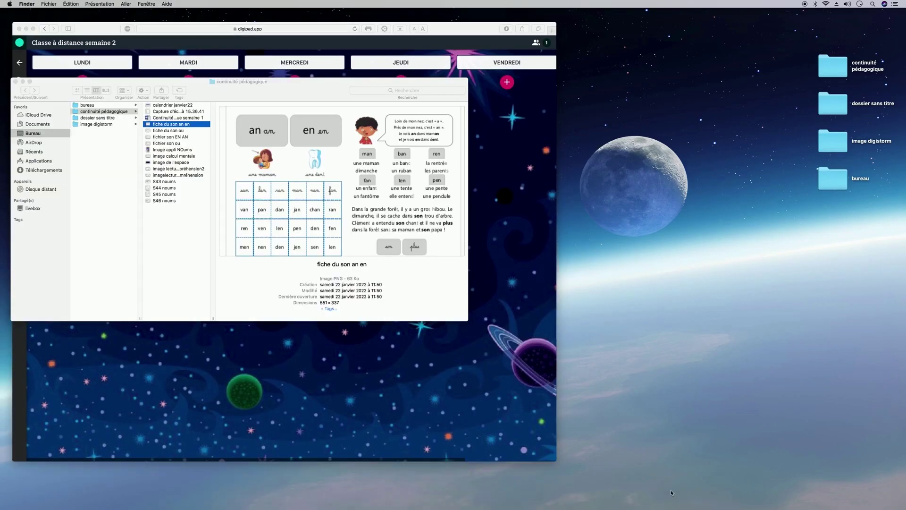
{"action": "left_click", "coordinate": [703, 503]}
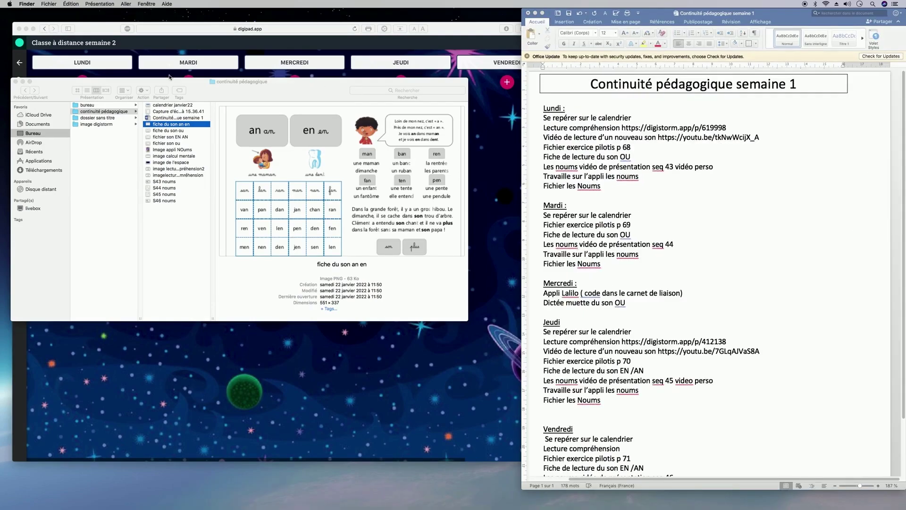
{"action": "left_click", "coordinate": [16, 81]}
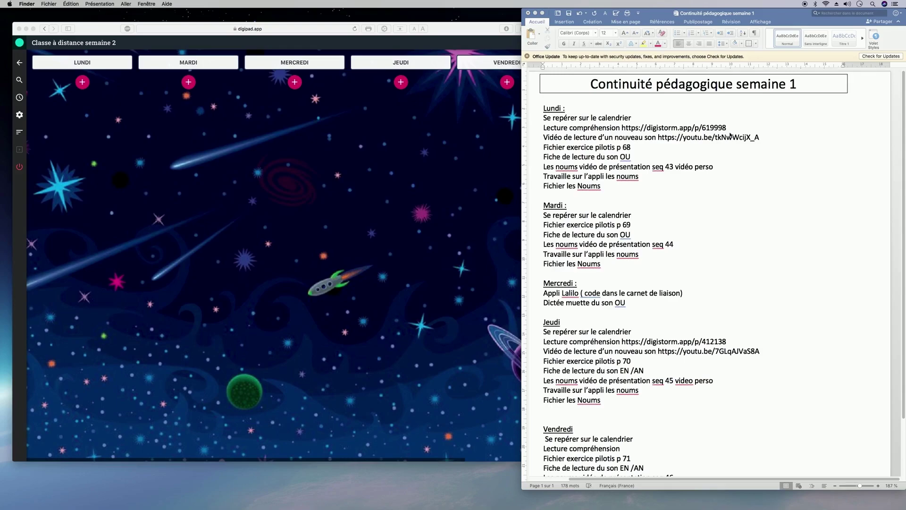
{"action": "left_click", "coordinate": [608, 154]}
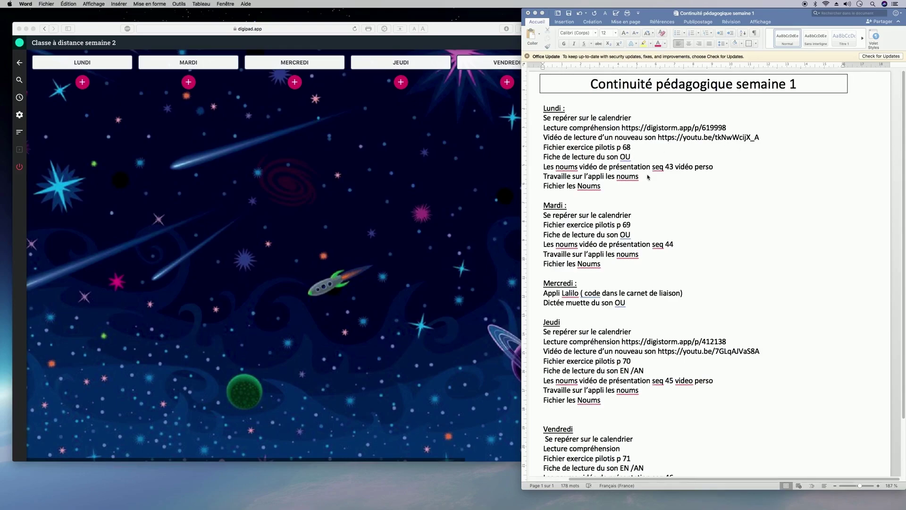
{"action": "left_click", "coordinate": [621, 128]}
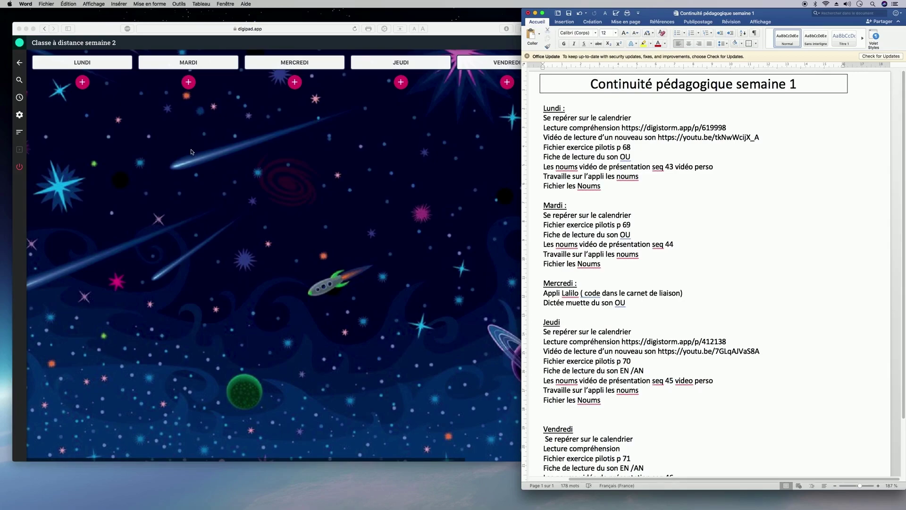
- Start a capsule titled "Calendrier" in the Lundi column and attach the image file "calendrier janvier22"
{"action": "left_click", "coordinate": [82, 83]}
{"action": "left_click", "coordinate": [83, 83]}
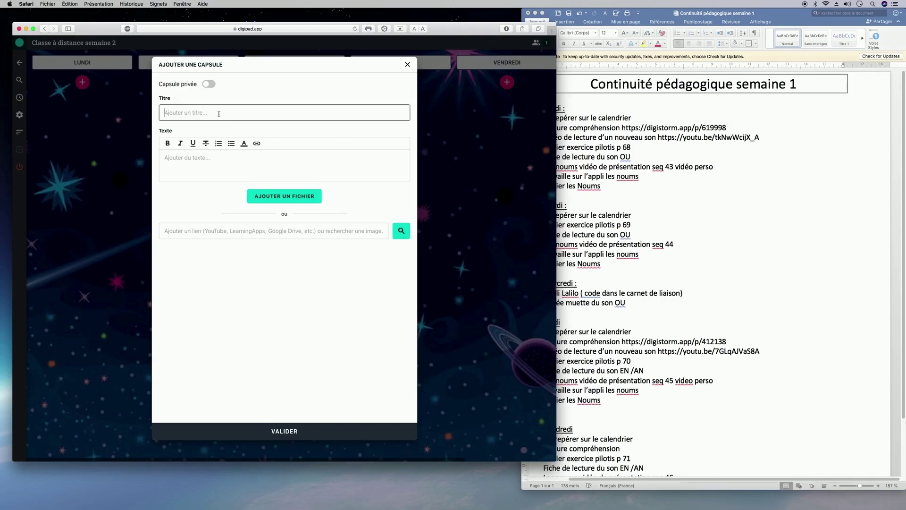
{"action": "type", "text": "Calendrier"}
{"action": "left_click", "coordinate": [205, 161]}
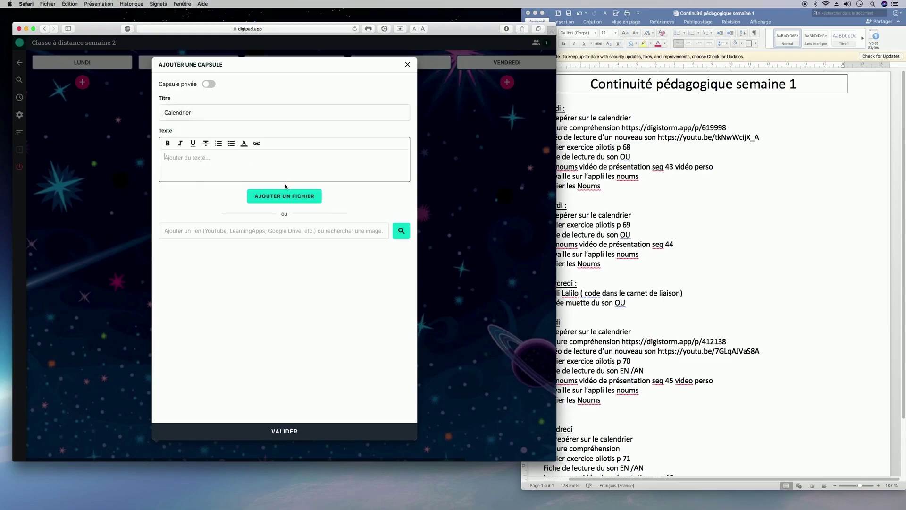
{"action": "left_click", "coordinate": [293, 197]}
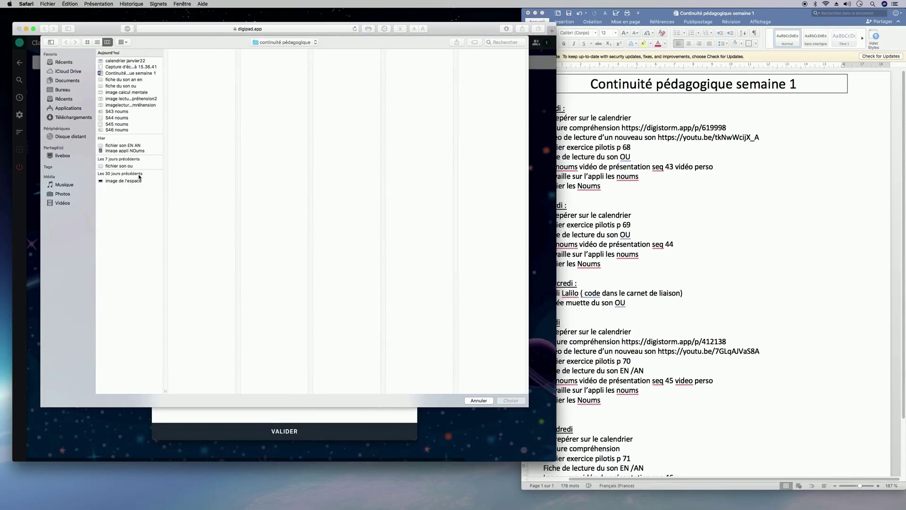
{"action": "left_click", "coordinate": [129, 61]}
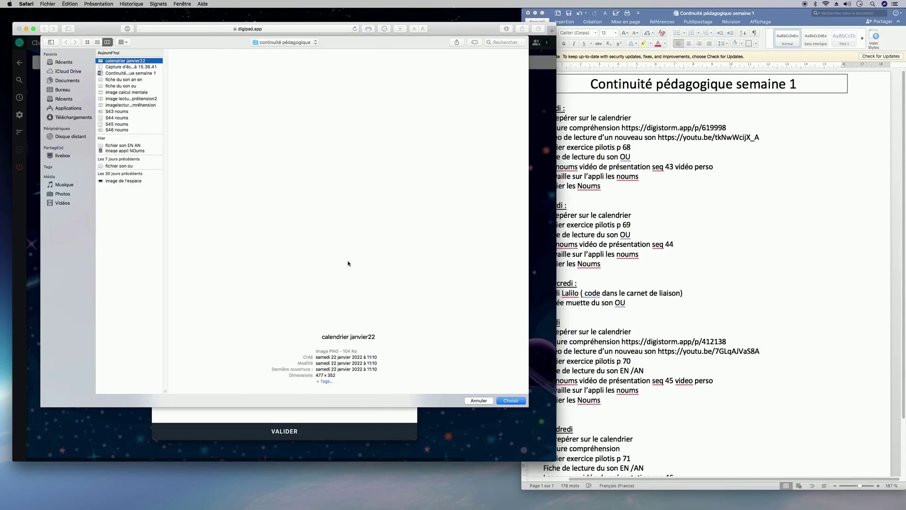
{"action": "left_click", "coordinate": [511, 400]}
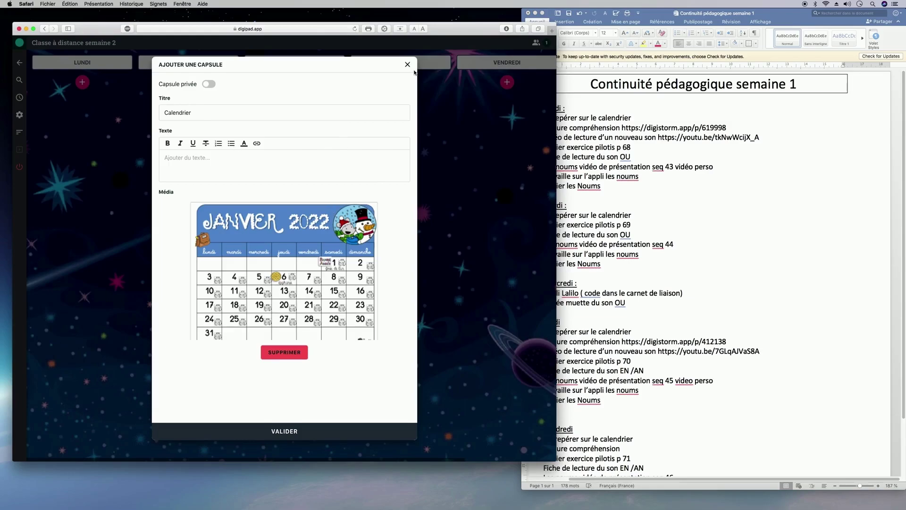
- Enter "Quel jour sommes-nous?" as the Lundi calendar capsule's text, correcting the spelling and adding the hyphen
{"action": "left_click", "coordinate": [273, 177]}
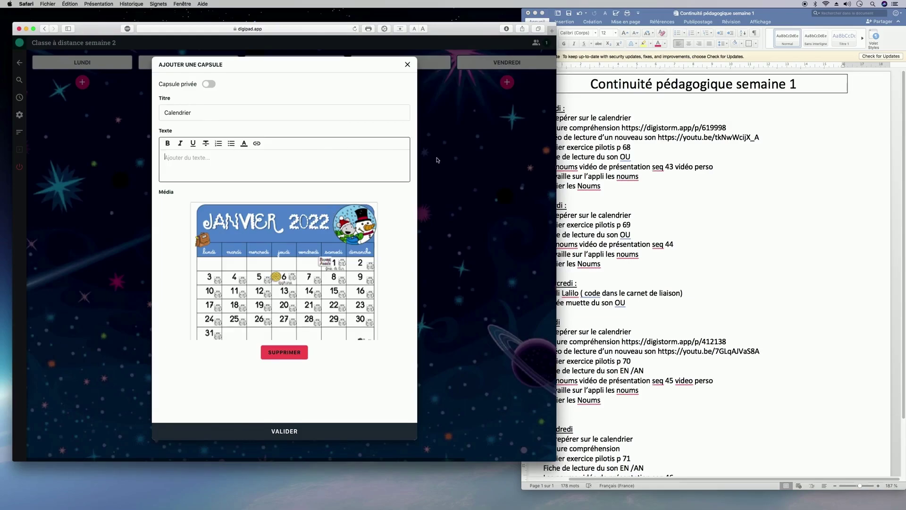
{"action": "type", "text": "Quel jours sommes nous?"}
{"action": "left_click", "coordinate": [189, 158]}
{"action": "key", "text": "BackSpace"}
{"action": "left_click", "coordinate": [213, 157]}
{"action": "key", "text": "BackSpace"}
{"action": "type", "text": "-"}
- Copy the capsule's question text and save the Lundi calendar capsule
{"action": "left_click_drag", "start_coordinate": [249, 161], "coordinate": [157, 161]}
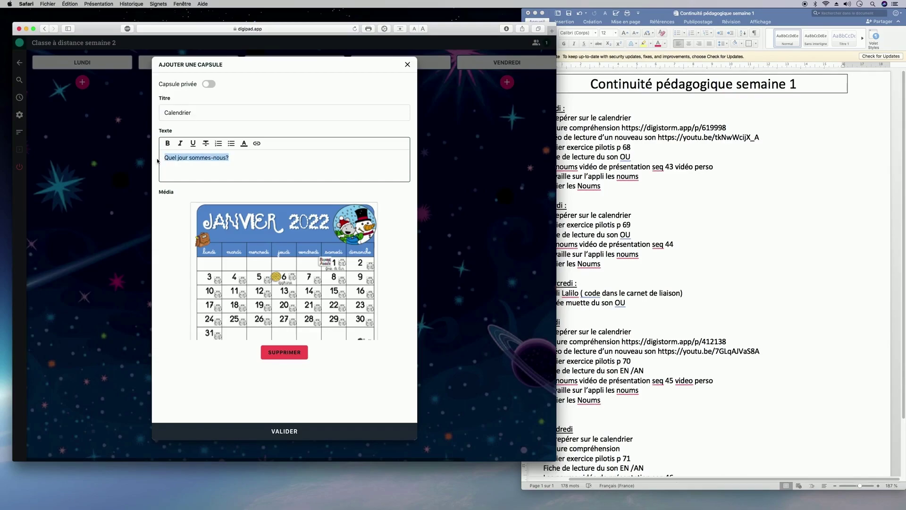
{"action": "right_click", "coordinate": [187, 159]}
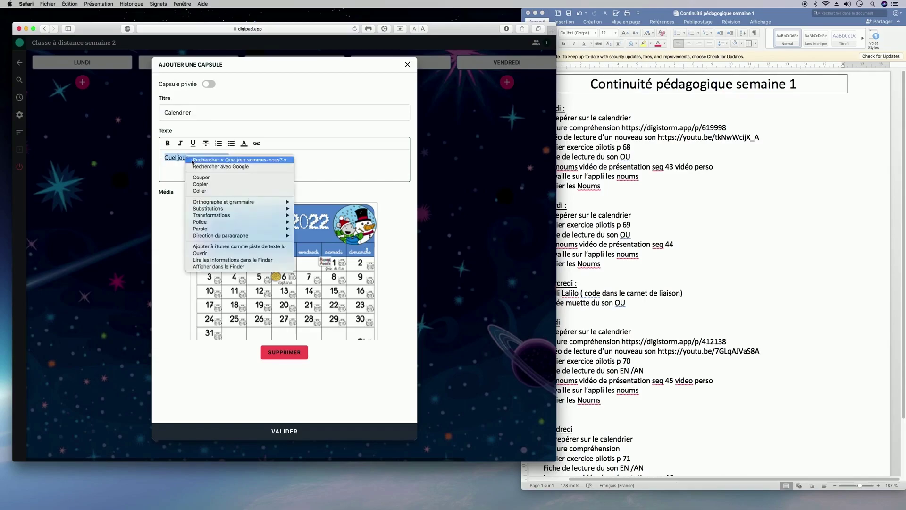
{"action": "left_click", "coordinate": [215, 184]}
{"action": "left_click", "coordinate": [323, 171]}
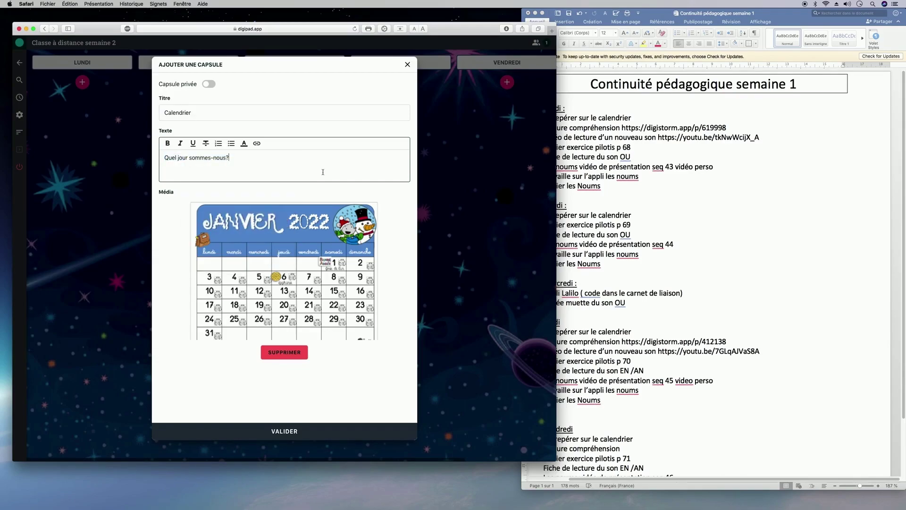
{"action": "left_click", "coordinate": [283, 432]}
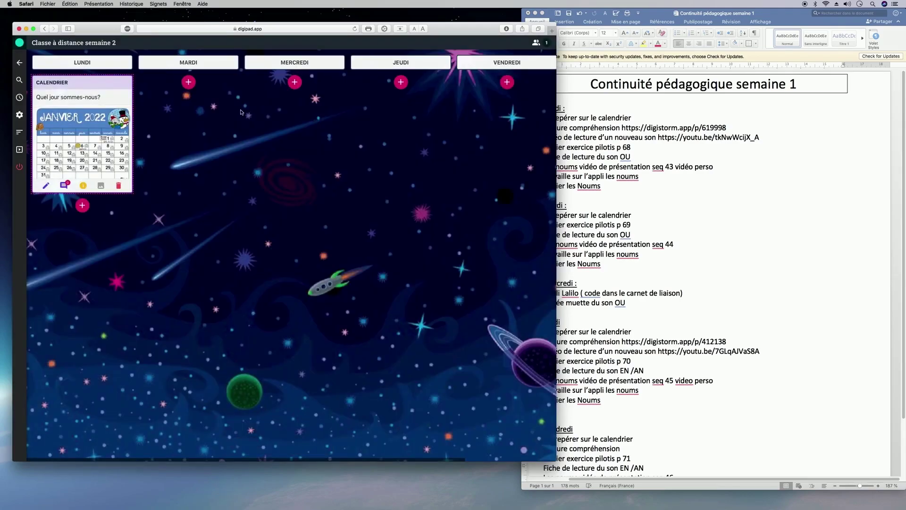
- Start a capsule in the Mardi column with the copied text "Quel jour sommes-nous?" and the title "Calendrier"
{"action": "left_click", "coordinate": [188, 83]}
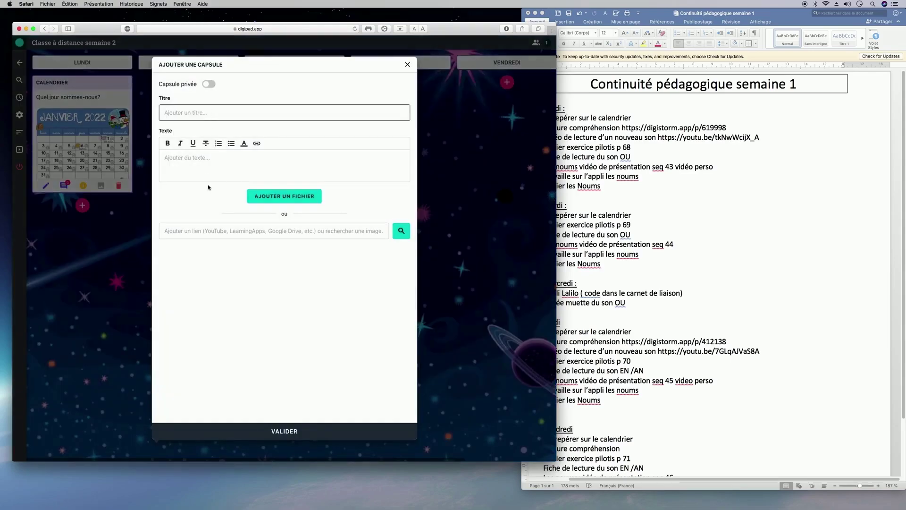
{"action": "right_click", "coordinate": [203, 161]}
{"action": "left_click", "coordinate": [278, 176]}
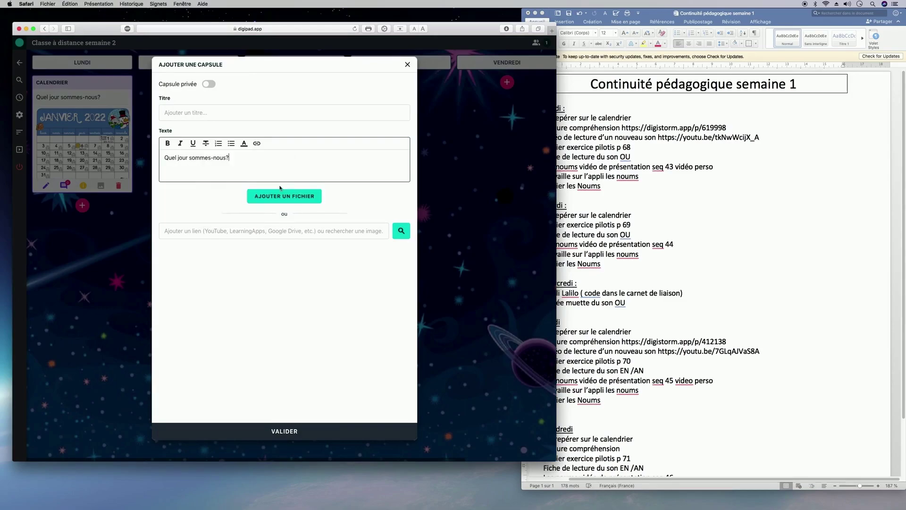
{"action": "left_click", "coordinate": [175, 106]}
{"action": "type", "text": "C"}
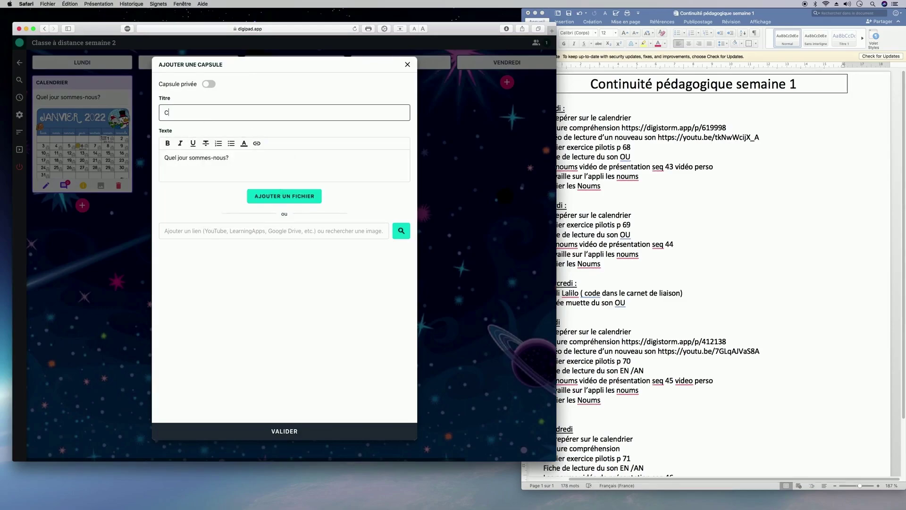
{"action": "type", "text": "alendrier"}
- Attach the image file "calendrier janvier22" to the Mardi calendar capsule
{"action": "left_click", "coordinate": [299, 198]}
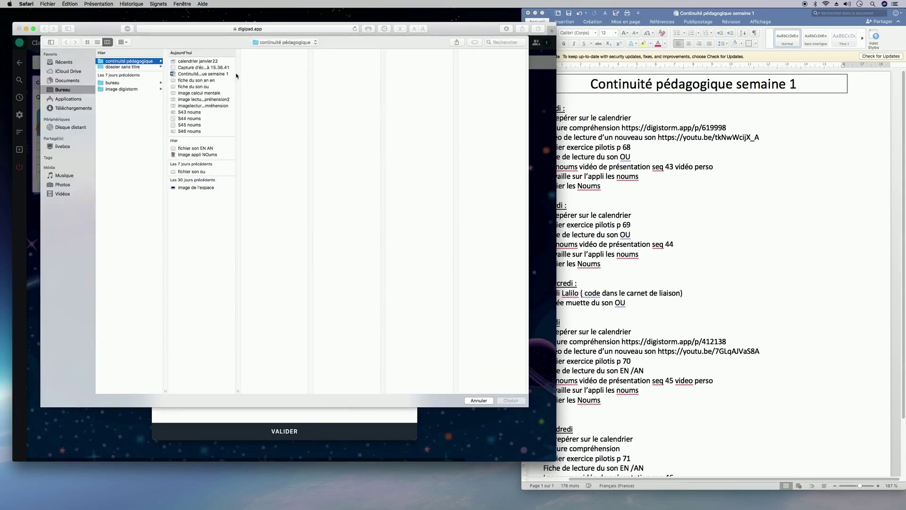
{"action": "left_click", "coordinate": [198, 61]}
{"action": "left_click", "coordinate": [517, 404]}
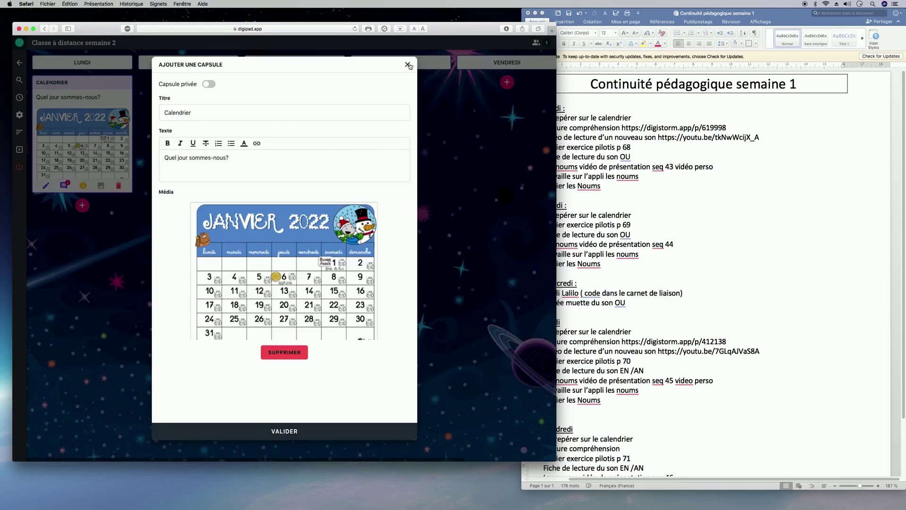
{"action": "left_click", "coordinate": [407, 64]}
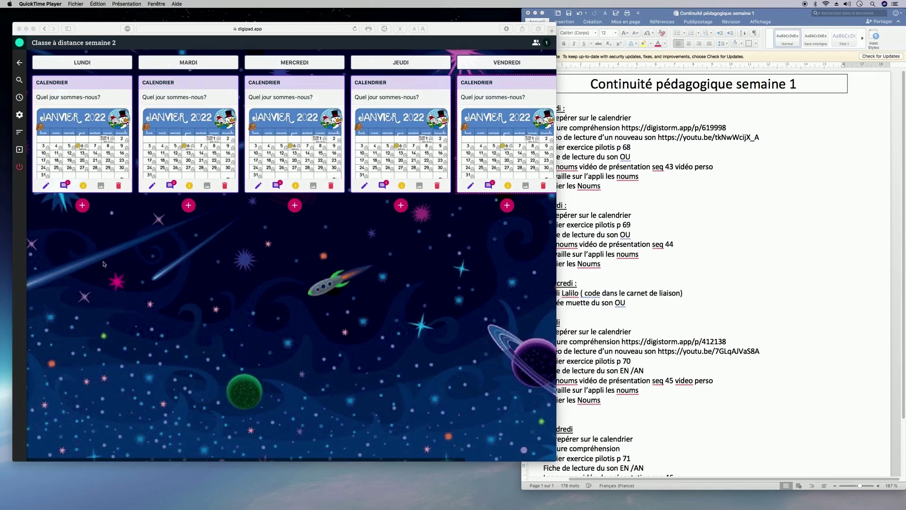
- Open a new capsule below the Lundi calendar and copy "Lecture compréhension" from Monday's list in the Word document
{"action": "left_click", "coordinate": [85, 208]}
{"action": "left_click", "coordinate": [83, 207]}
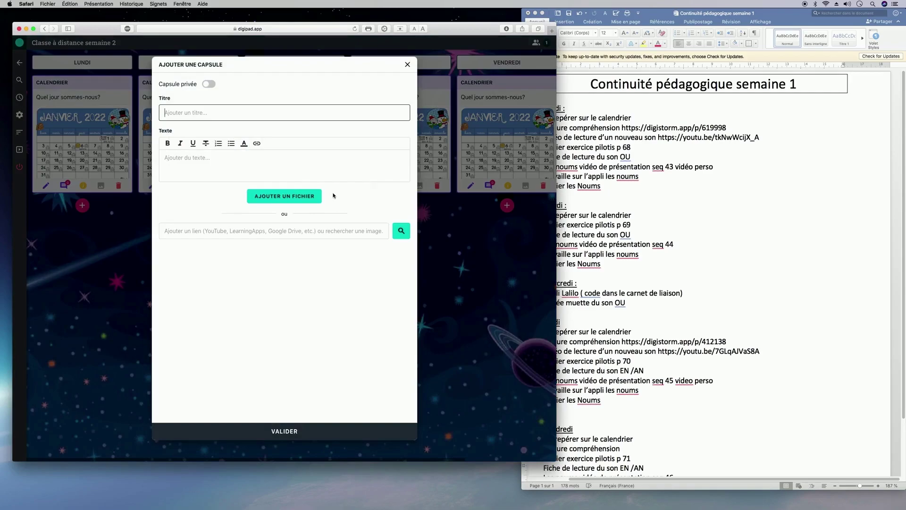
{"action": "left_click", "coordinate": [692, 108]}
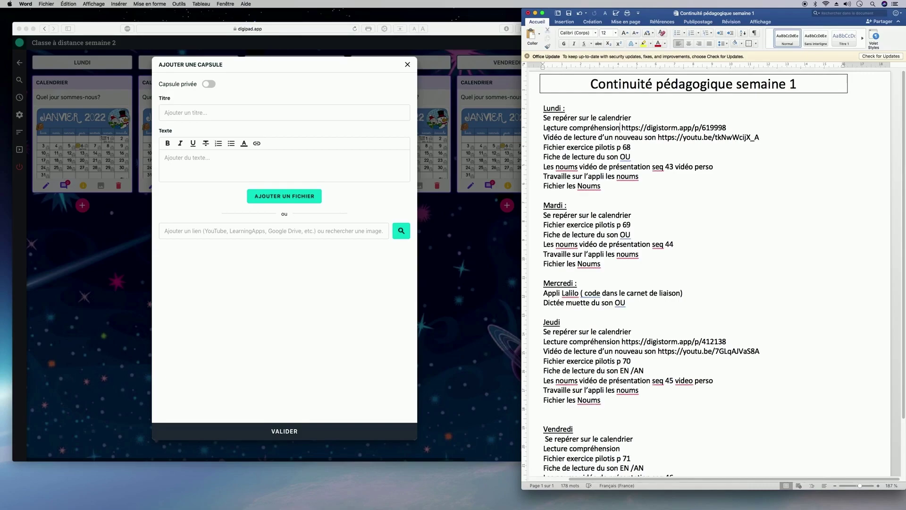
{"action": "left_click_drag", "start_coordinate": [546, 128], "coordinate": [579, 131]}
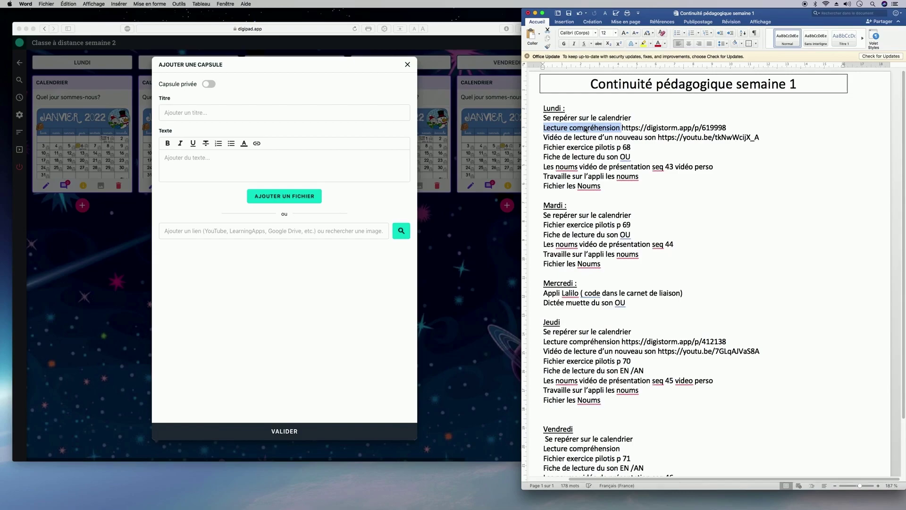
{"action": "right_click", "coordinate": [585, 129]}
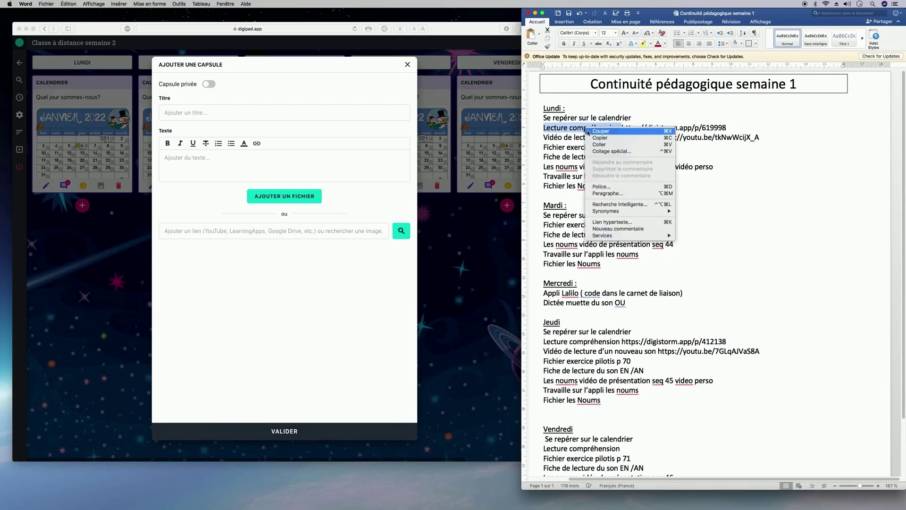
{"action": "left_click", "coordinate": [606, 138]}
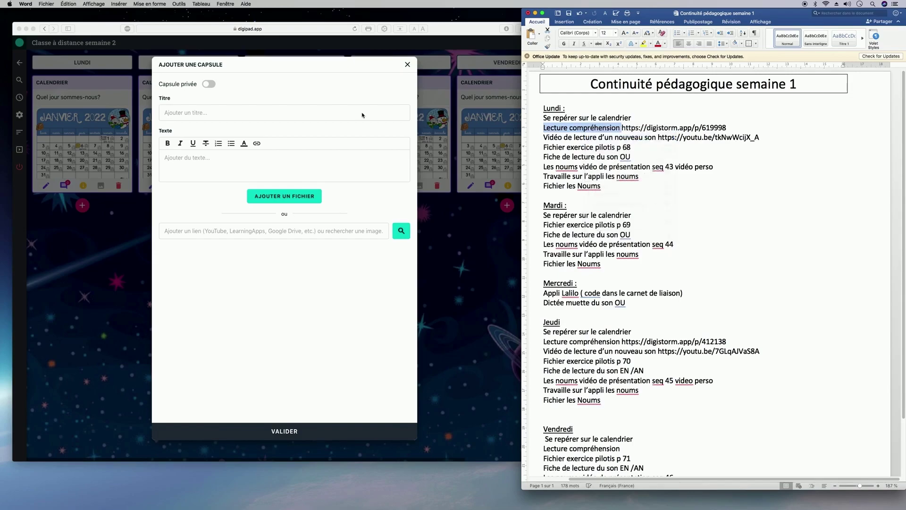
- Title the new Lundi capsule with the copied text "Lecture compréhension"
{"action": "right_click", "coordinate": [234, 111]}
{"action": "left_click", "coordinate": [252, 128]}
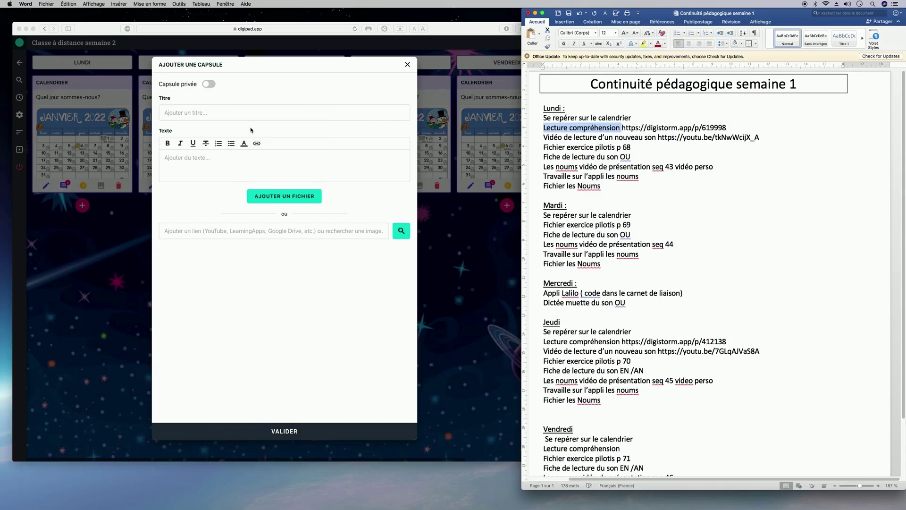
{"action": "left_click", "coordinate": [217, 115]}
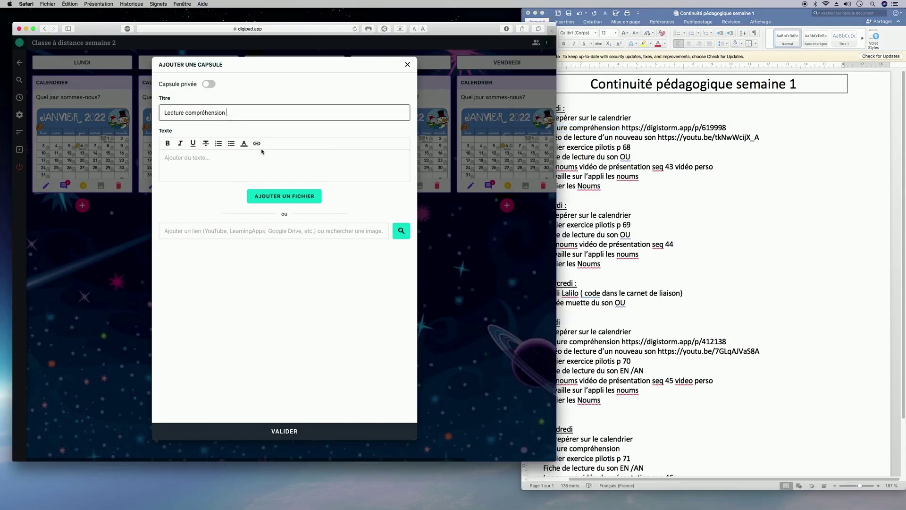
{"action": "left_click", "coordinate": [293, 231]}
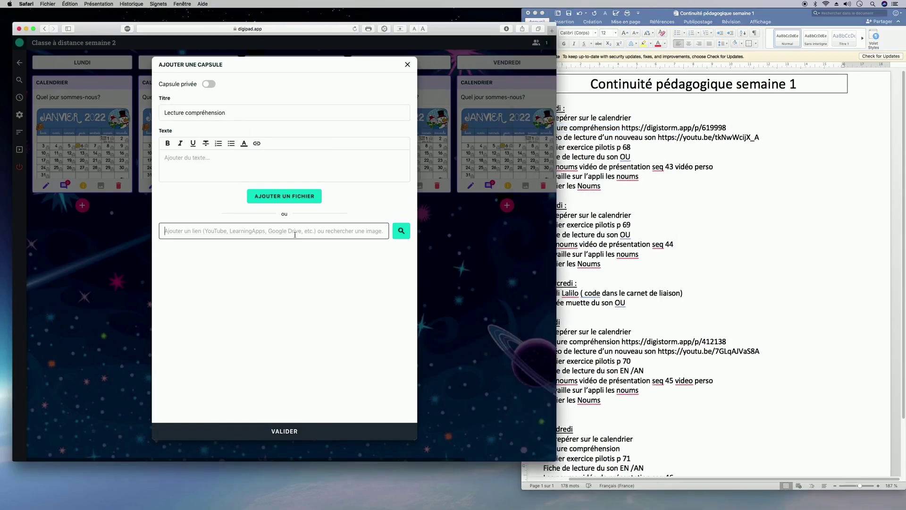
{"action": "left_click", "coordinate": [726, 127]}
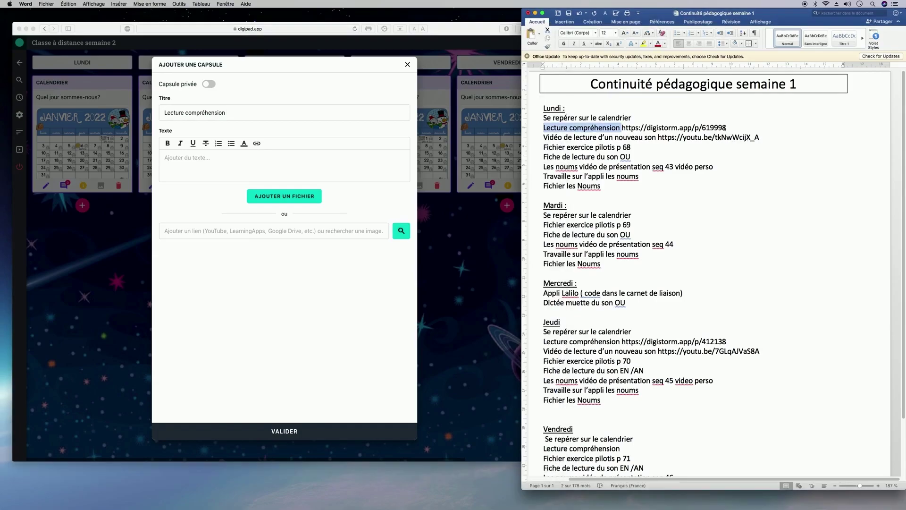
{"action": "left_click_drag", "start_coordinate": [727, 127], "coordinate": [622, 128]}
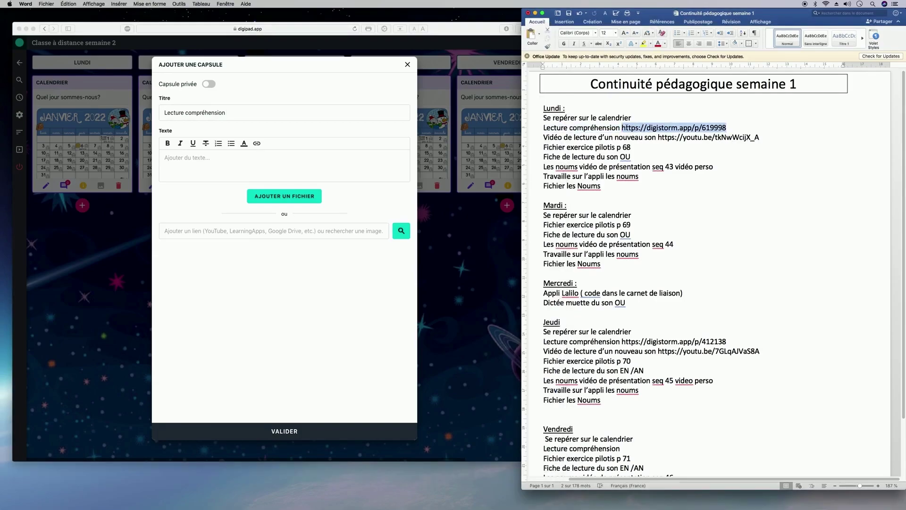
{"action": "right_click", "coordinate": [637, 132]}
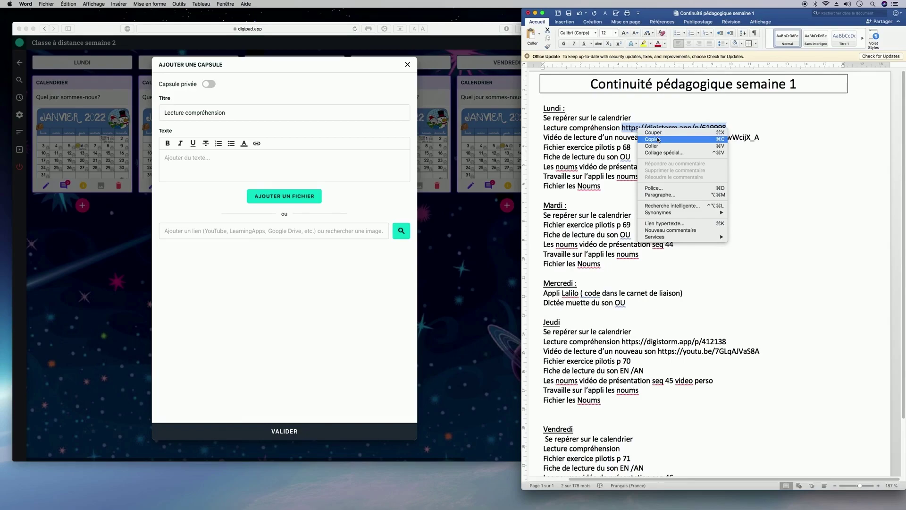
{"action": "left_click", "coordinate": [658, 140]}
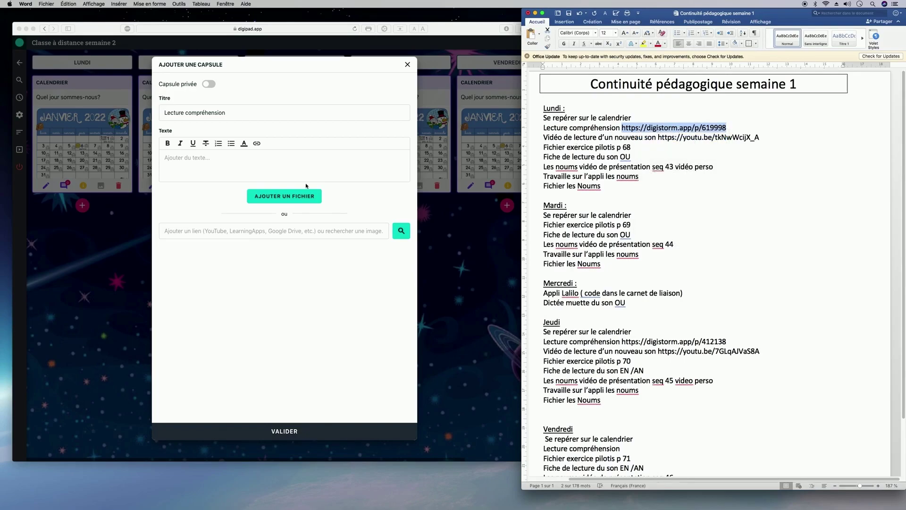
- Add the copied Digistorm link as the "Lecture compréhension" capsule's media and save the capsule
{"action": "right_click", "coordinate": [204, 231]}
{"action": "key", "text": "Escape"}
{"action": "right_click", "coordinate": [203, 231]}
{"action": "left_click", "coordinate": [217, 249]}
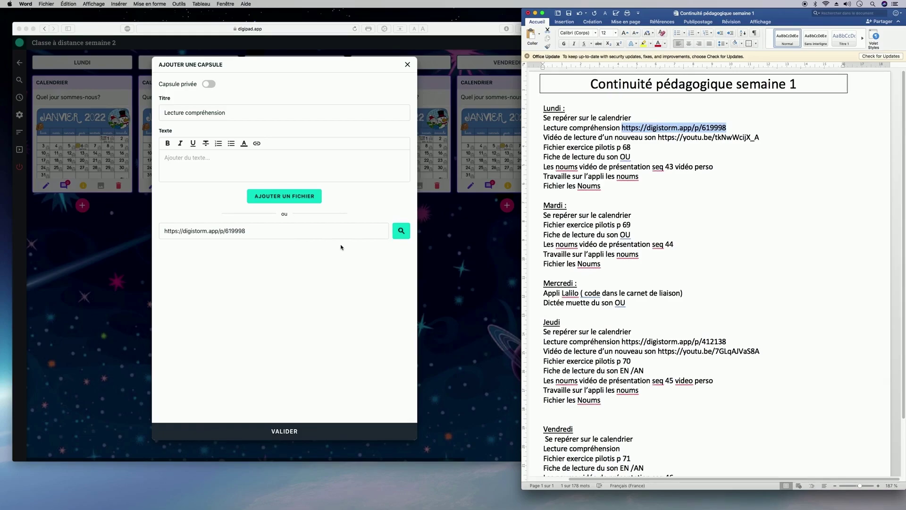
{"action": "left_click", "coordinate": [403, 233]}
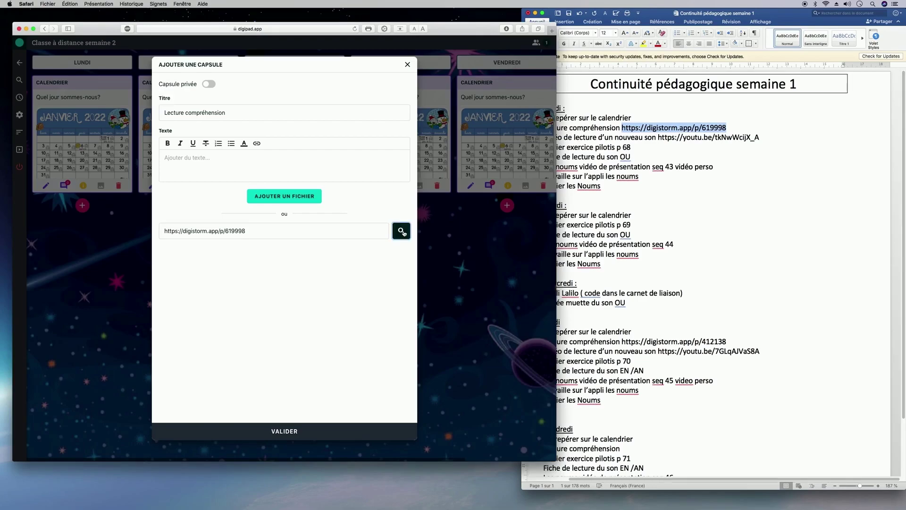
{"action": "left_click", "coordinate": [397, 237]}
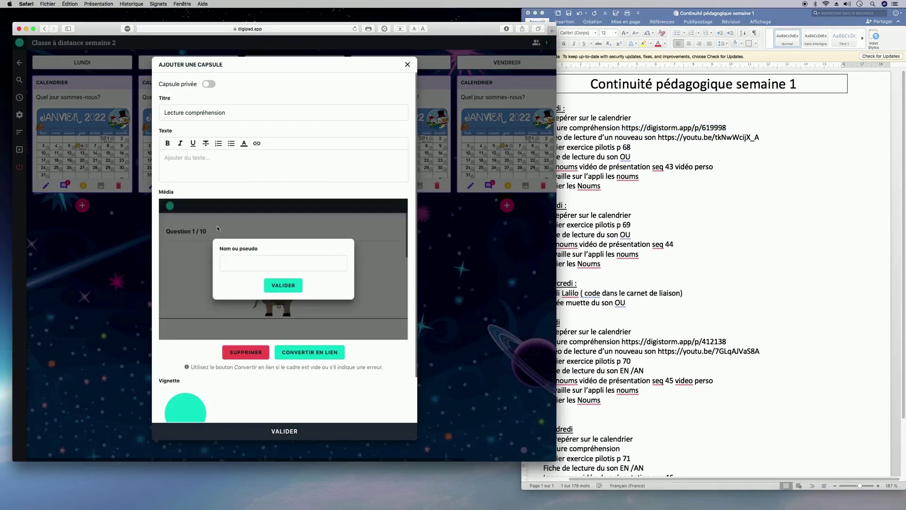
{"action": "scroll", "coordinate": [317, 369], "scroll_direction": "down", "scroll_amount": 2}
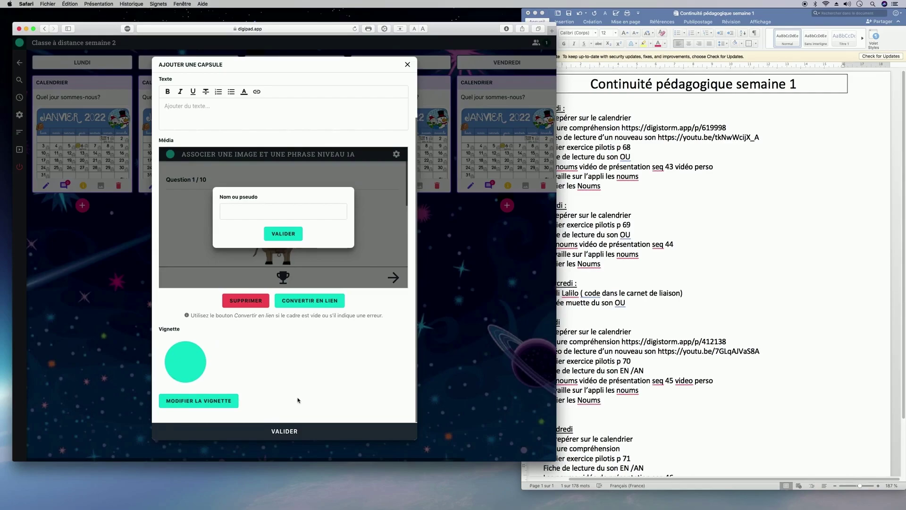
{"action": "left_click", "coordinate": [285, 431]}
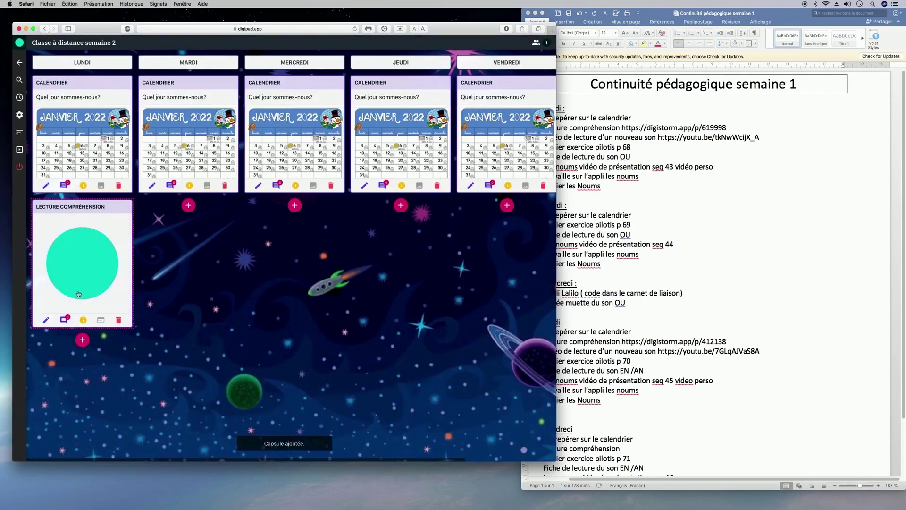
- Replace the "Lecture compréhension" capsule's thumbnail with the image file "imagelecturecomréhension" and save the capsule
{"action": "left_click", "coordinate": [45, 321]}
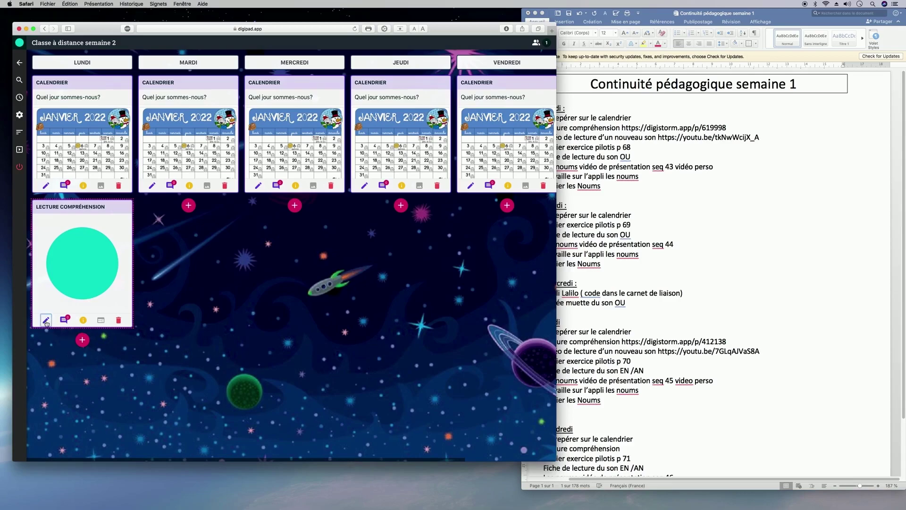
{"action": "scroll", "coordinate": [240, 382], "scroll_direction": "down", "scroll_amount": 2}
{"action": "left_click", "coordinate": [230, 390]}
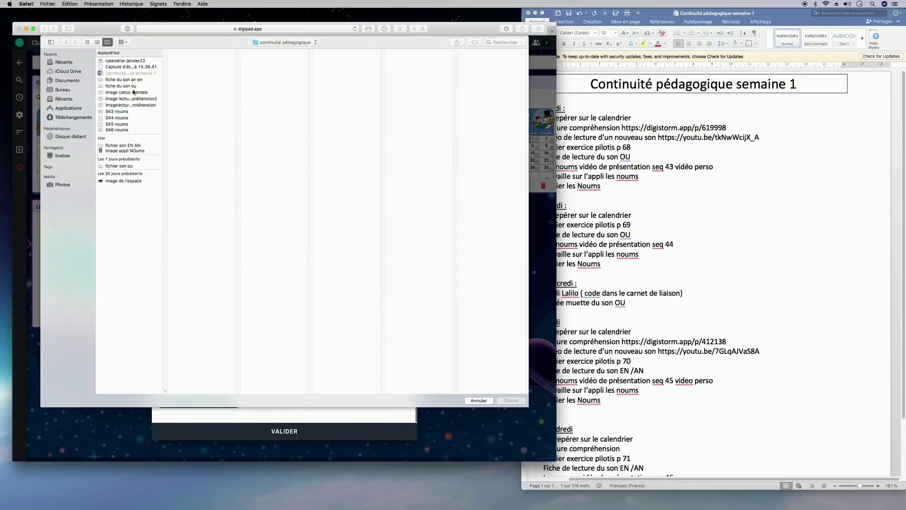
{"action": "left_click", "coordinate": [138, 99]}
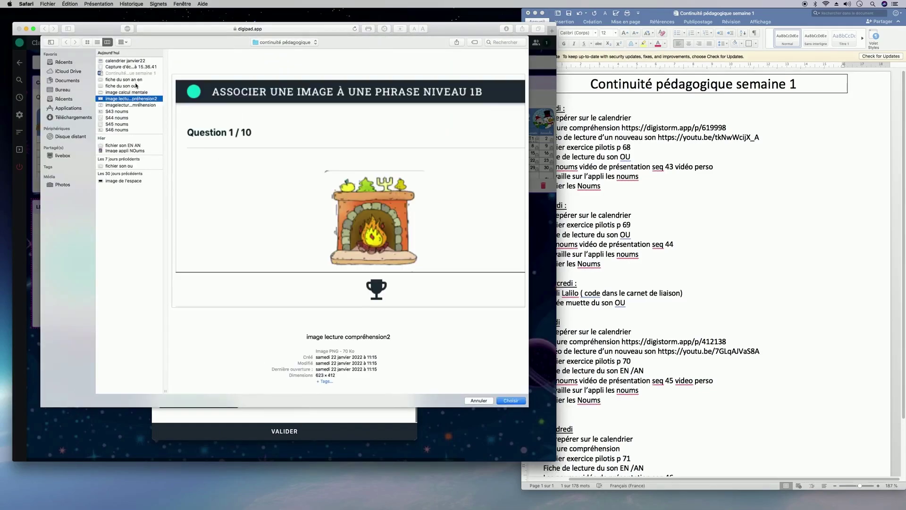
{"action": "left_click", "coordinate": [141, 105]}
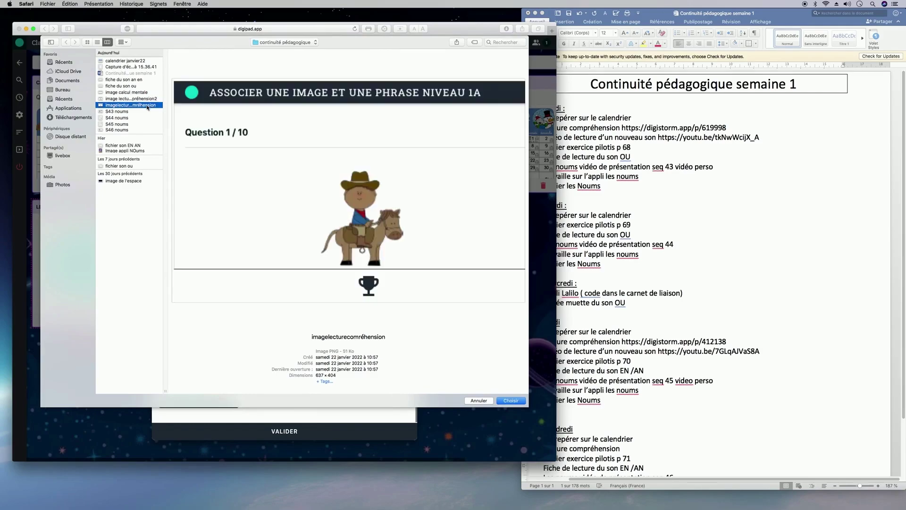
{"action": "left_click", "coordinate": [510, 401]}
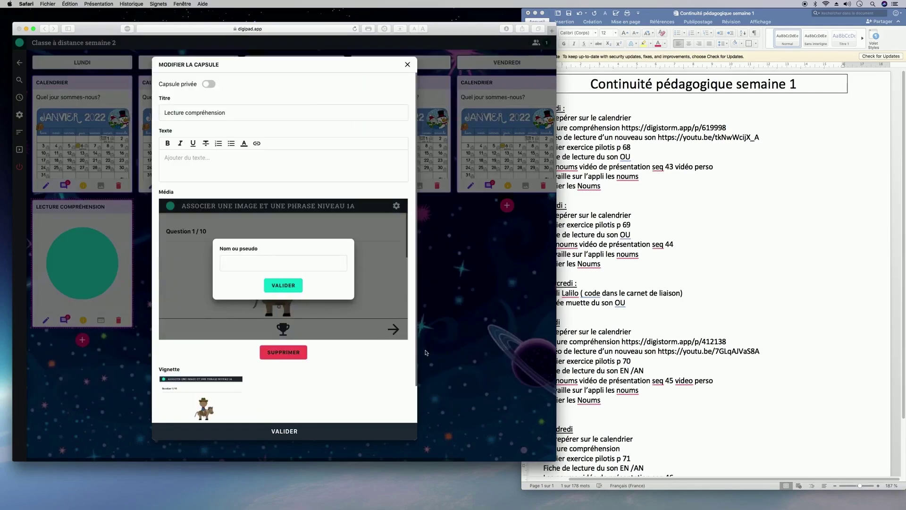
{"action": "left_click", "coordinate": [290, 430]}
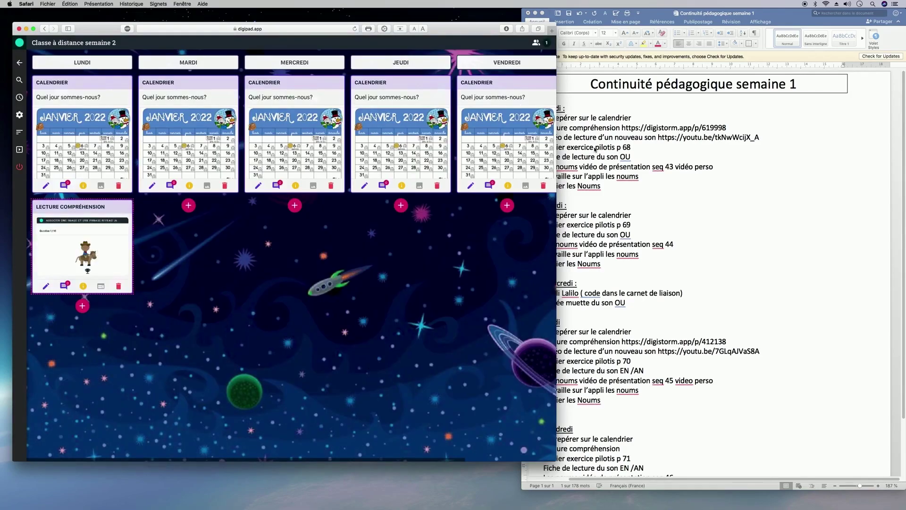
- Copy "Vidéo de lecture d'un nouveau son" from Monday's list in the Word document
{"action": "left_click", "coordinate": [554, 138]}
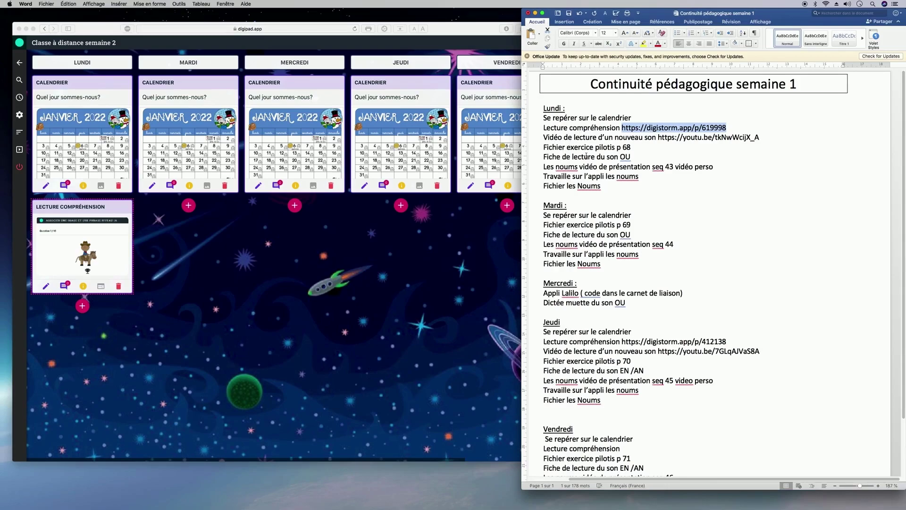
{"action": "left_click_drag", "start_coordinate": [657, 137], "coordinate": [567, 138]}
{"action": "right_click", "coordinate": [566, 138]}
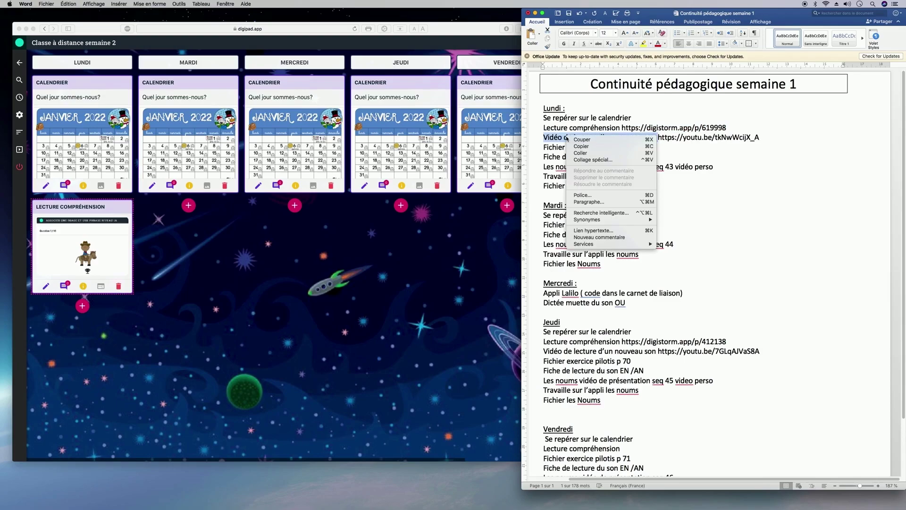
{"action": "left_click", "coordinate": [582, 147]}
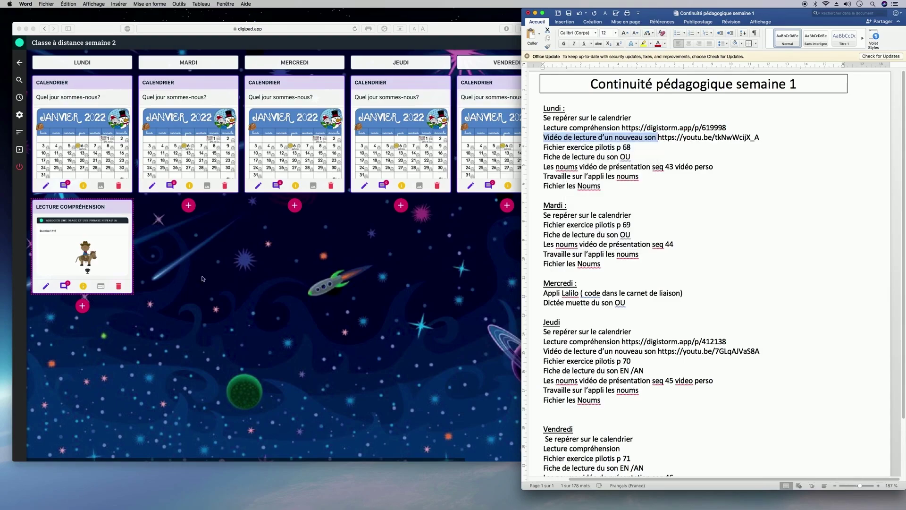
- Start a capsule below "Lecture compréhension" in the Lundi column, adapting the copied text to the title "Vidéo de lecture du son ou"
{"action": "left_click", "coordinate": [84, 306]}
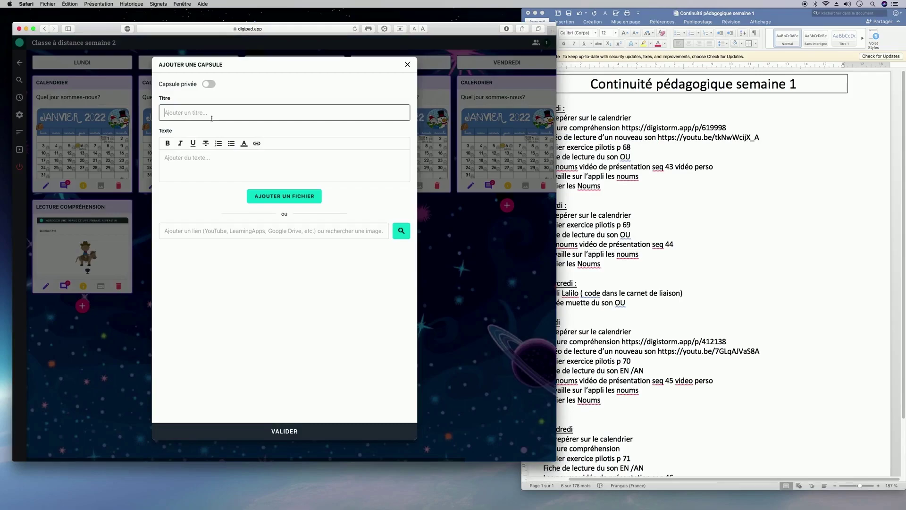
{"action": "right_click", "coordinate": [215, 115]}
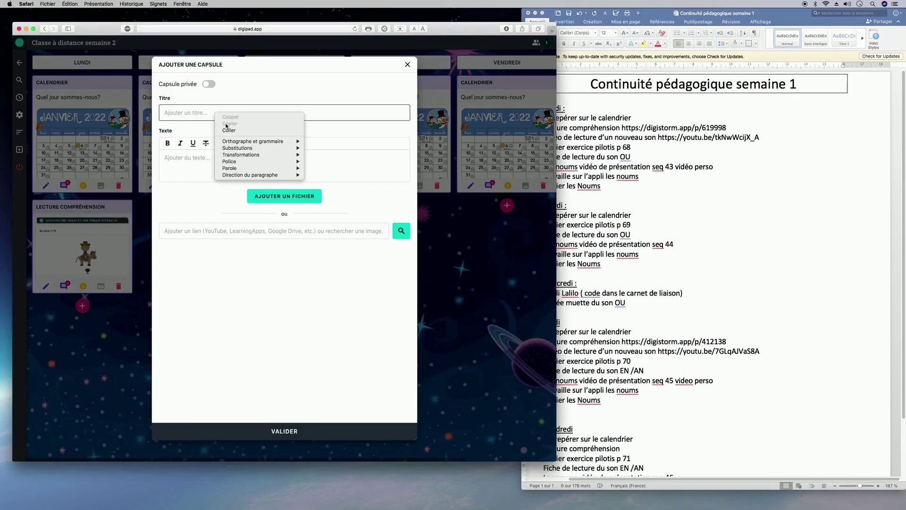
{"action": "left_click", "coordinate": [229, 129]}
{"action": "left_click_drag", "start_coordinate": [261, 113], "coordinate": [211, 113]}
{"action": "type", "text": "u son ou"}
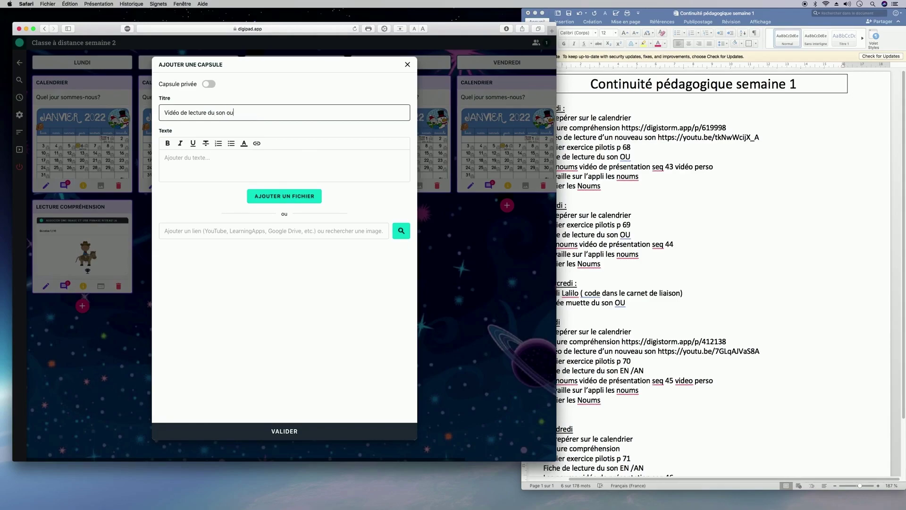
{"action": "left_click", "coordinate": [732, 158]}
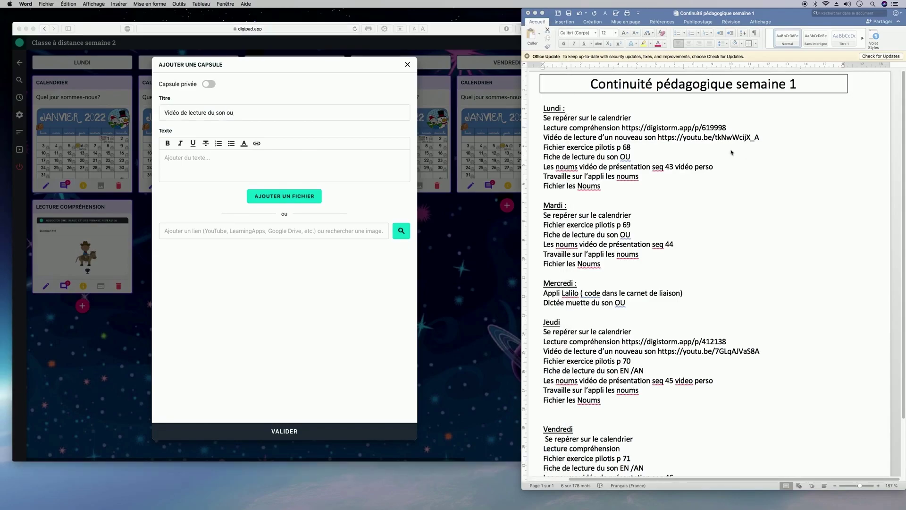
{"action": "left_click_drag", "start_coordinate": [543, 137], "coordinate": [658, 137]}
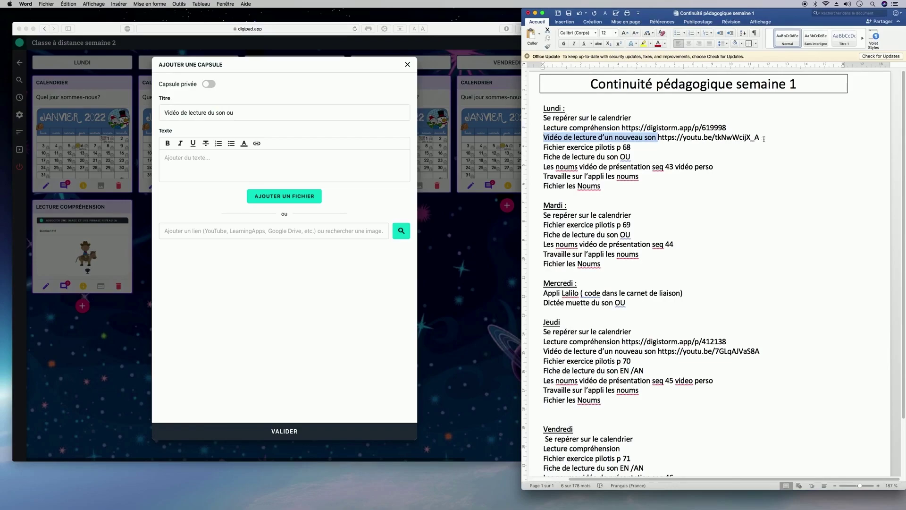
{"action": "left_click_drag", "start_coordinate": [763, 137], "coordinate": [659, 137]}
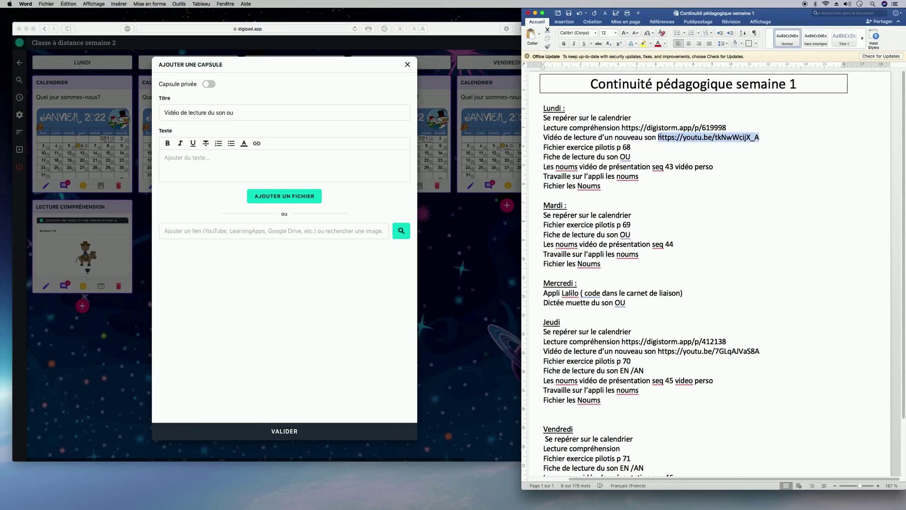
{"action": "right_click", "coordinate": [669, 140]}
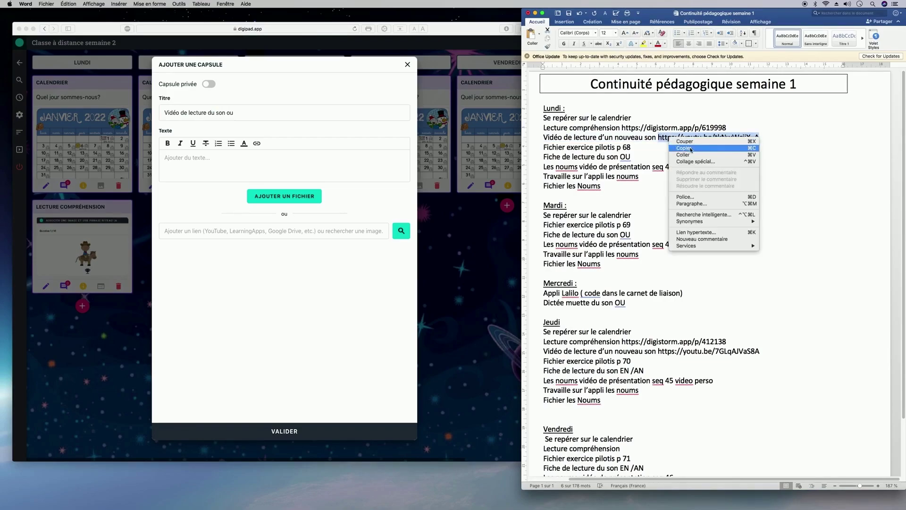
{"action": "left_click", "coordinate": [691, 151]}
- Add the copied YouTube link as the "Vidéo de lecture du son ou" capsule's media and save the capsule
{"action": "left_click", "coordinate": [229, 233]}
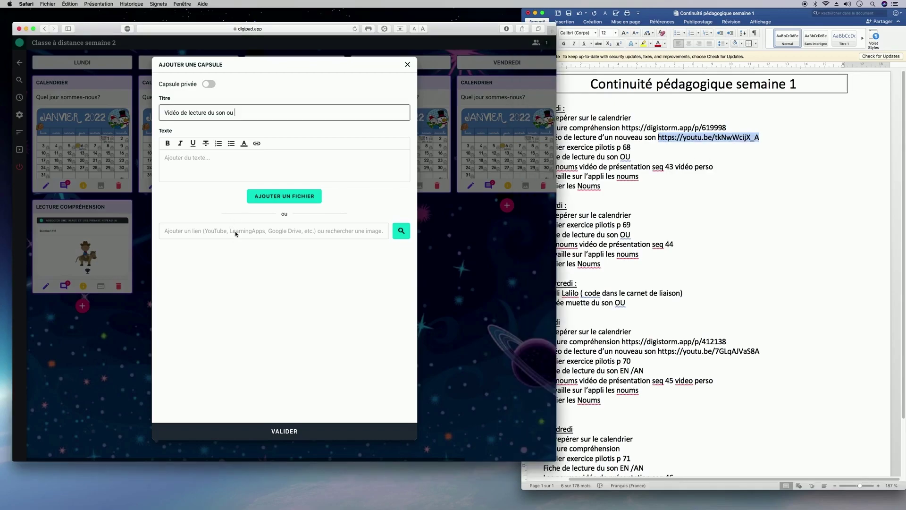
{"action": "right_click", "coordinate": [228, 233]}
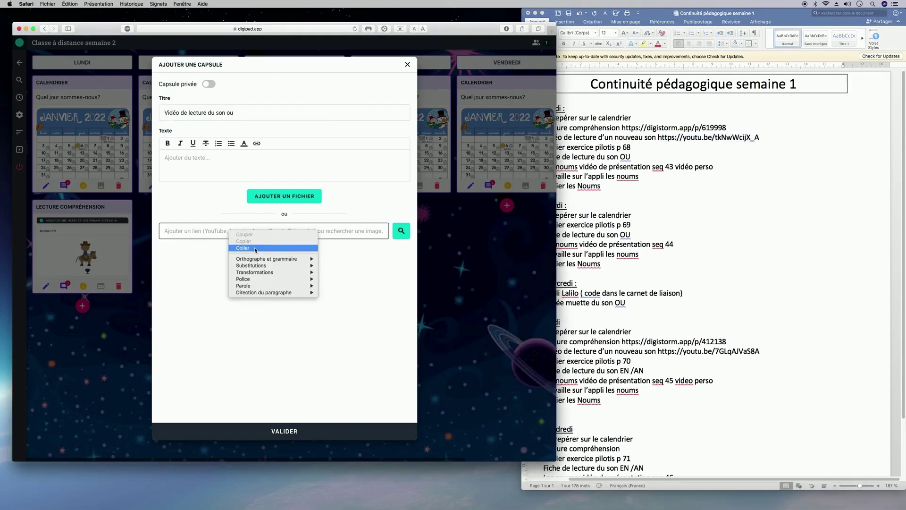
{"action": "left_click", "coordinate": [243, 248]}
{"action": "left_click", "coordinate": [405, 238]}
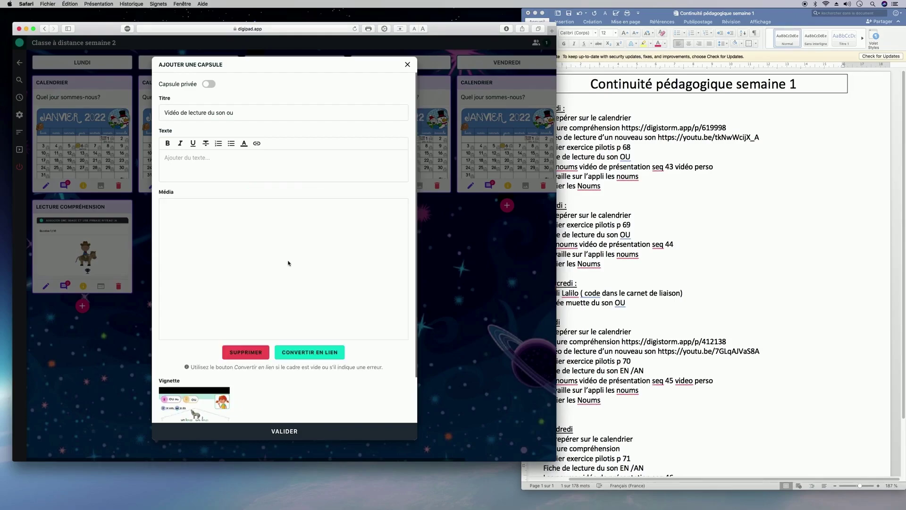
{"action": "scroll", "coordinate": [271, 311], "scroll_direction": "down", "scroll_amount": 3}
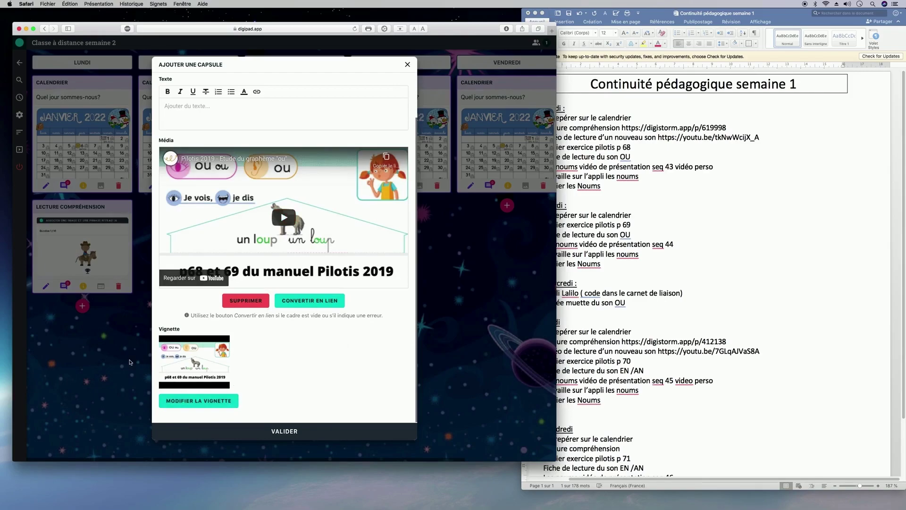
{"action": "left_click", "coordinate": [283, 431]}
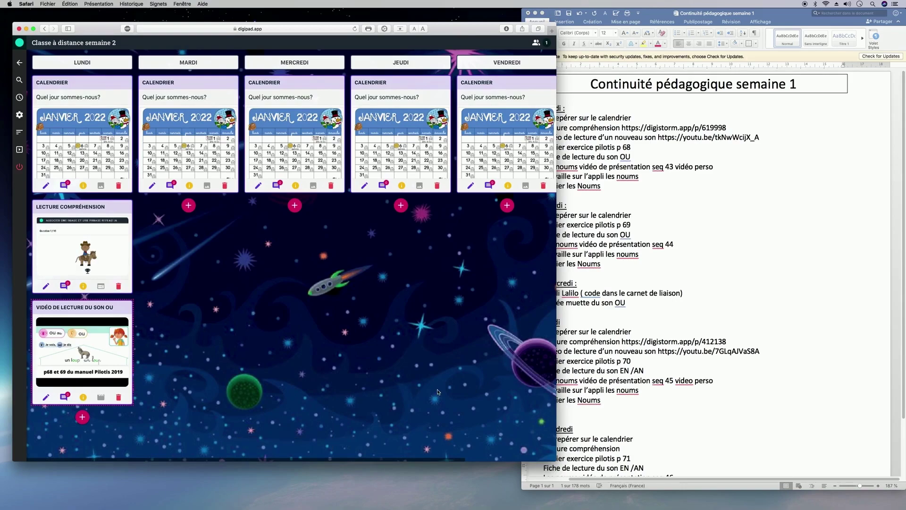
{"action": "left_click_drag", "start_coordinate": [759, 137], "coordinate": [659, 137]}
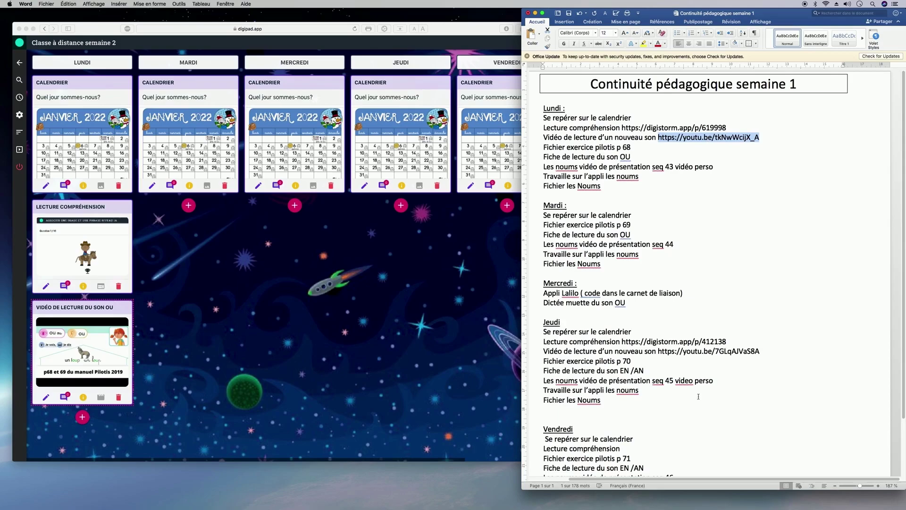
{"action": "scroll", "coordinate": [627, 346], "scroll_direction": "down", "scroll_amount": 1}
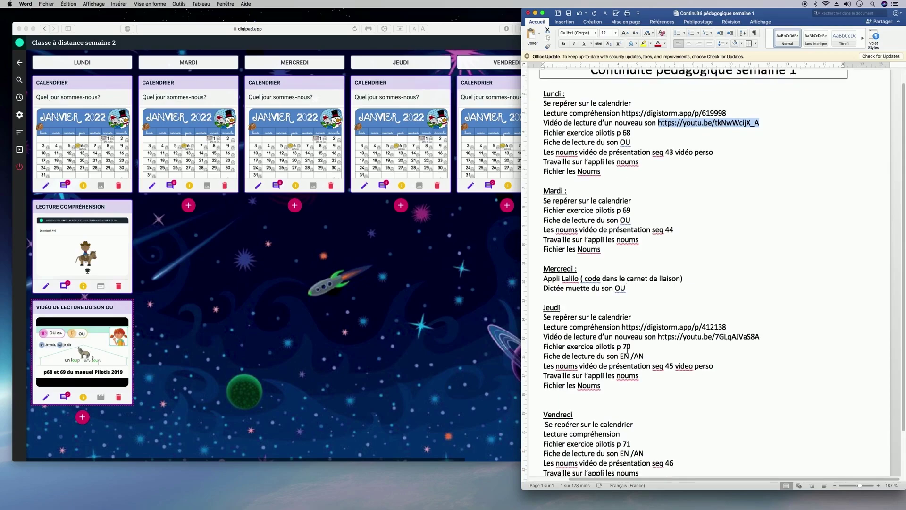
- Look through the remaining weekday plans in Word and the finished columns of the pad "Classe à distance Semaine 1"
{"action": "scroll", "coordinate": [638, 351], "scroll_direction": "down", "scroll_amount": 3}
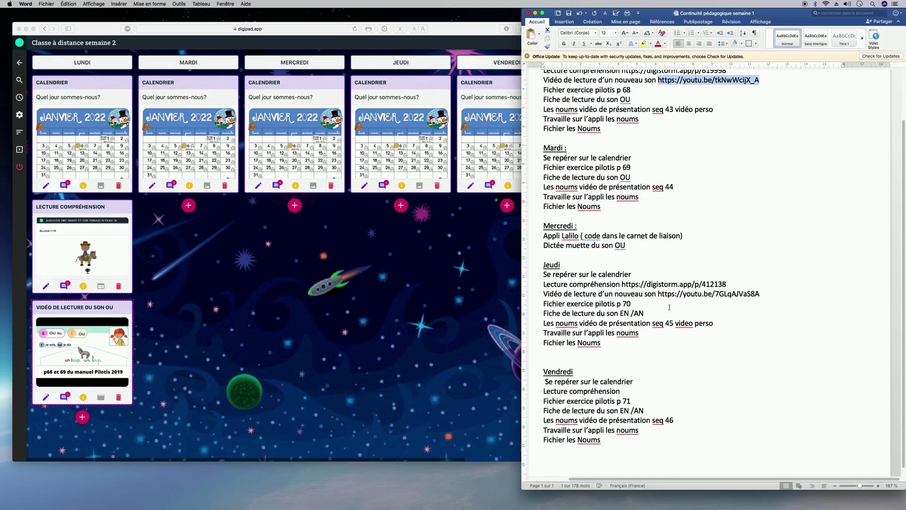
{"action": "scroll", "coordinate": [643, 302], "scroll_direction": "down", "scroll_amount": 1}
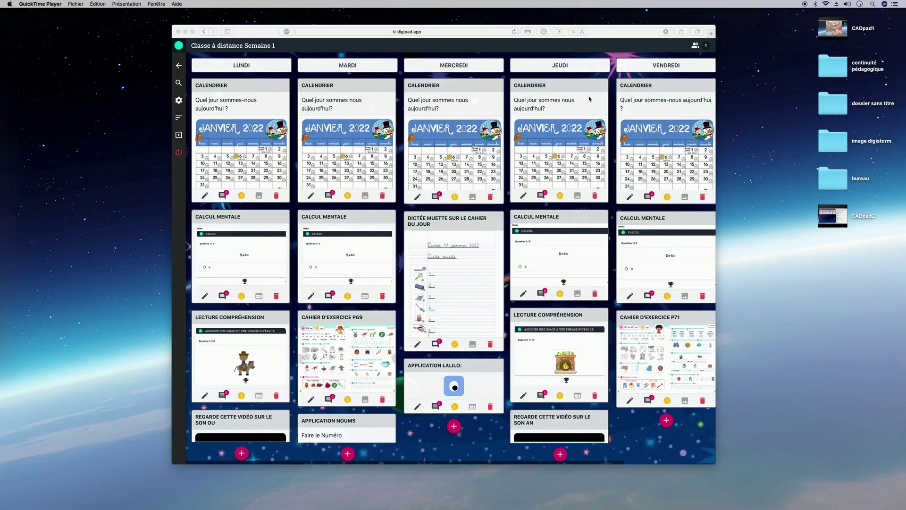
{"action": "scroll", "coordinate": [569, 239], "scroll_direction": "down", "scroll_amount": 5}
{"action": "scroll", "coordinate": [347, 236], "scroll_direction": "down", "scroll_amount": 5}
{"action": "scroll", "coordinate": [265, 226], "scroll_direction": "down", "scroll_amount": 4}
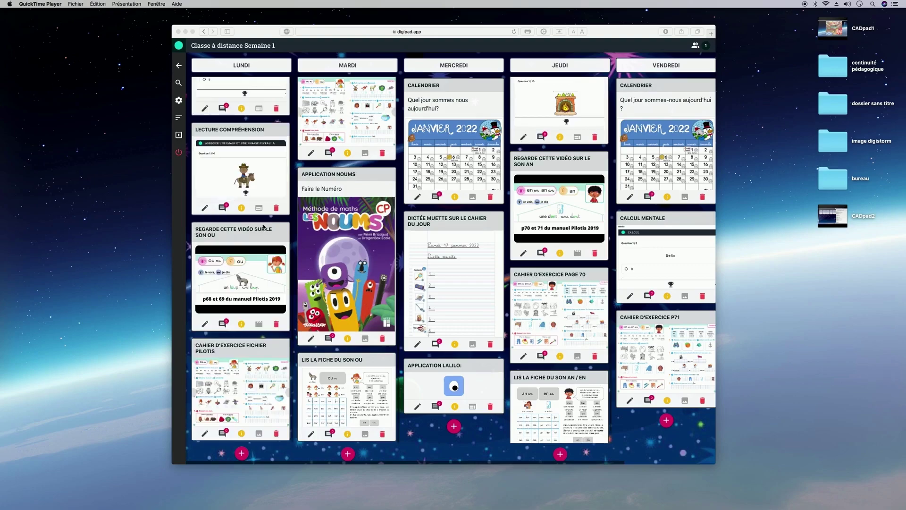
{"action": "scroll", "coordinate": [268, 180], "scroll_direction": "up", "scroll_amount": 5}
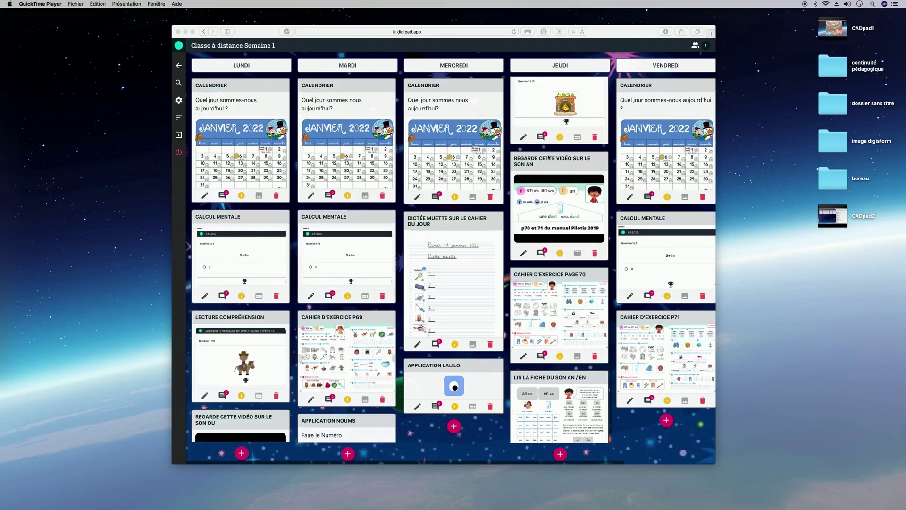
{"action": "scroll", "coordinate": [549, 160], "scroll_direction": "up", "scroll_amount": 5}
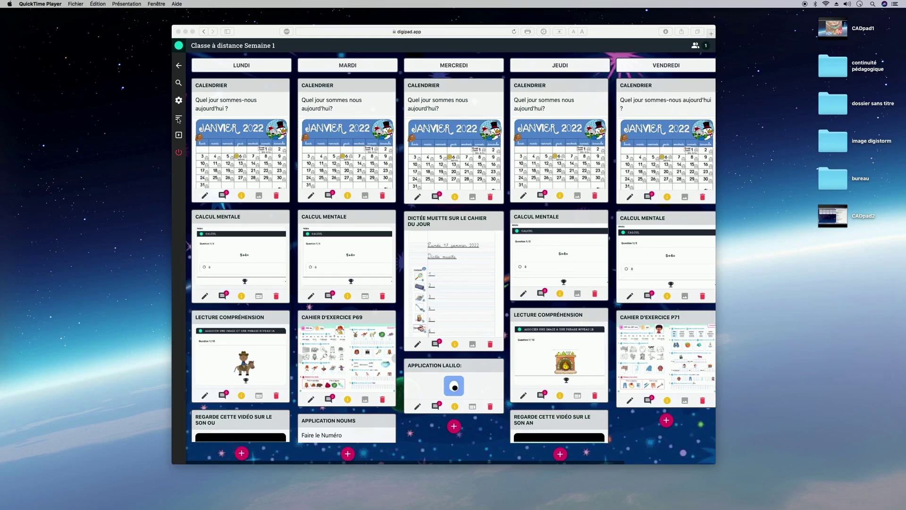
- Activate Organiser mode and try moving Lundi's "Calcul mentale" capsule below "Lecture compréhension", restoring the original order
{"action": "left_click", "coordinate": [178, 119]}
{"action": "left_click", "coordinate": [178, 119]}
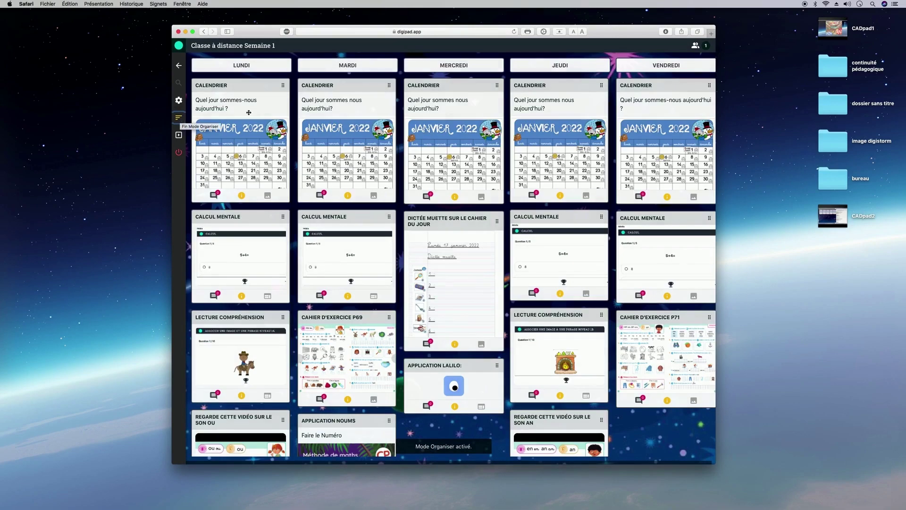
{"action": "left_click", "coordinate": [255, 245]}
{"action": "left_click_drag", "start_coordinate": [255, 245], "coordinate": [251, 314]}
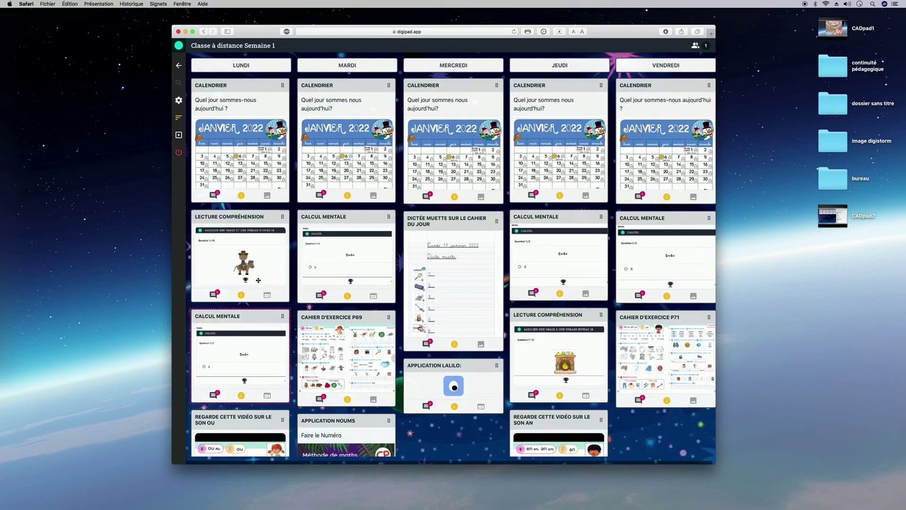
{"action": "left_click_drag", "start_coordinate": [214, 237], "coordinate": [231, 356]}
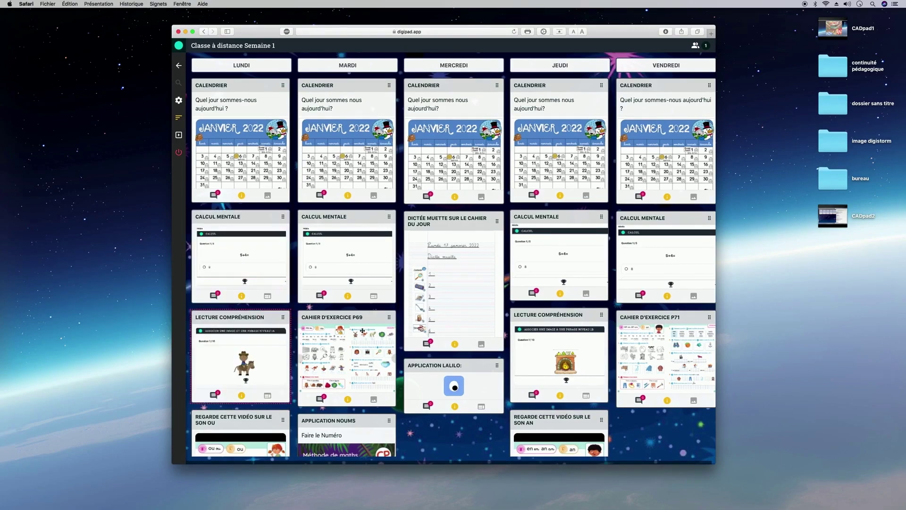
- Try moving "Cahier d'exercice P69" from Mardi to Mercredi and back, and deactivate Organiser mode
{"action": "left_click_drag", "start_coordinate": [357, 350], "coordinate": [453, 344]}
{"action": "left_click_drag", "start_coordinate": [496, 296], "coordinate": [359, 339]}
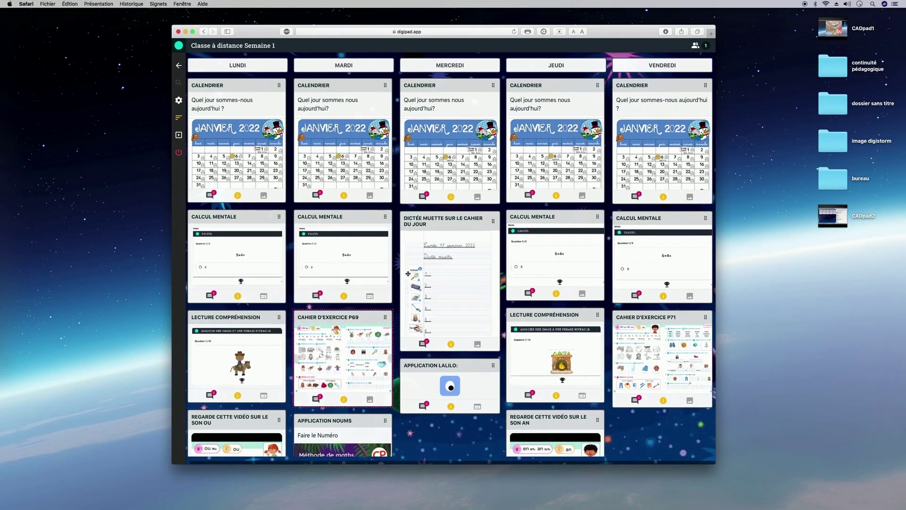
{"action": "scroll", "coordinate": [572, 256], "scroll_direction": "down", "scroll_amount": 5}
{"action": "scroll", "coordinate": [572, 256], "scroll_direction": "down", "scroll_amount": 3}
{"action": "scroll", "coordinate": [343, 236], "scroll_direction": "down", "scroll_amount": 5}
{"action": "scroll", "coordinate": [262, 201], "scroll_direction": "down", "scroll_amount": 4}
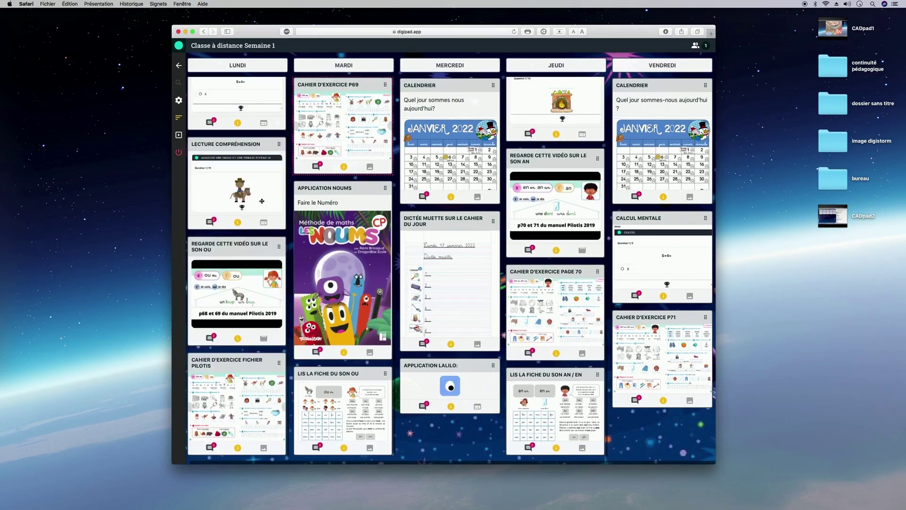
{"action": "left_click", "coordinate": [178, 120]}
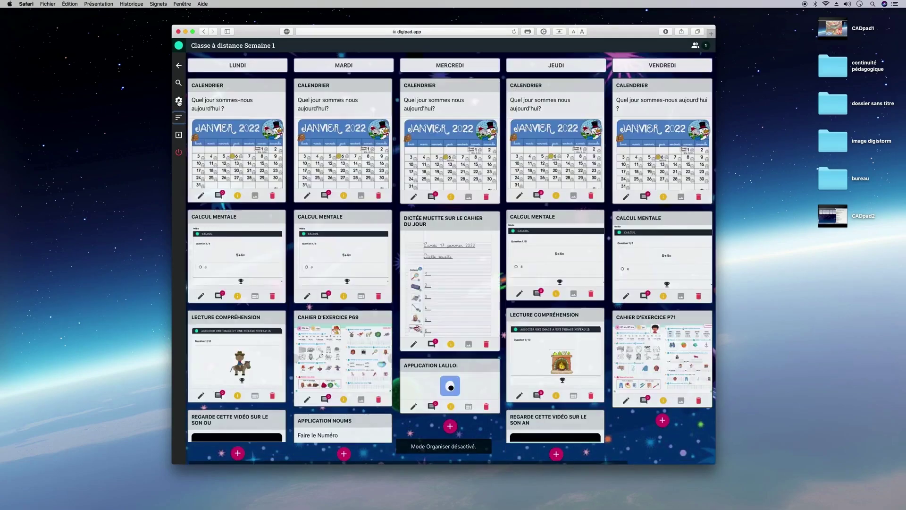
- Save the title in the pad's settings and copy the pad's sharing link
{"action": "left_click", "coordinate": [180, 101]}
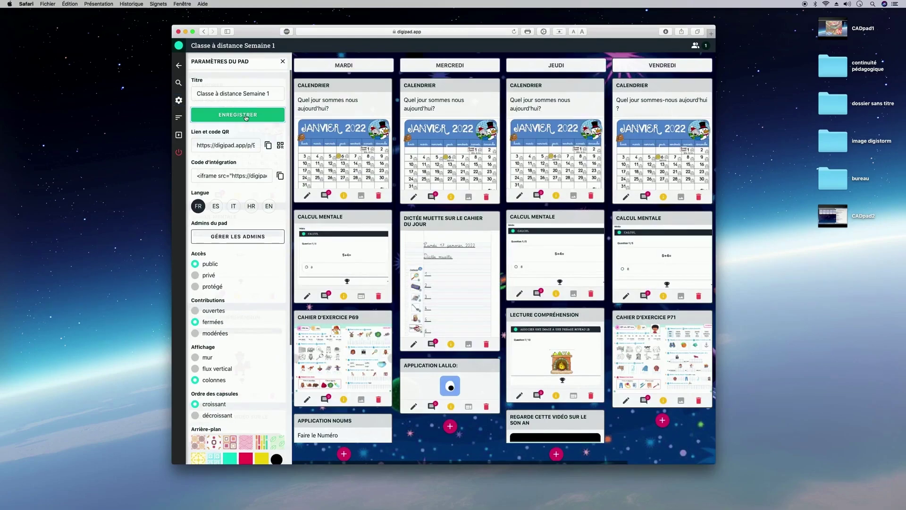
{"action": "left_click", "coordinate": [245, 117]}
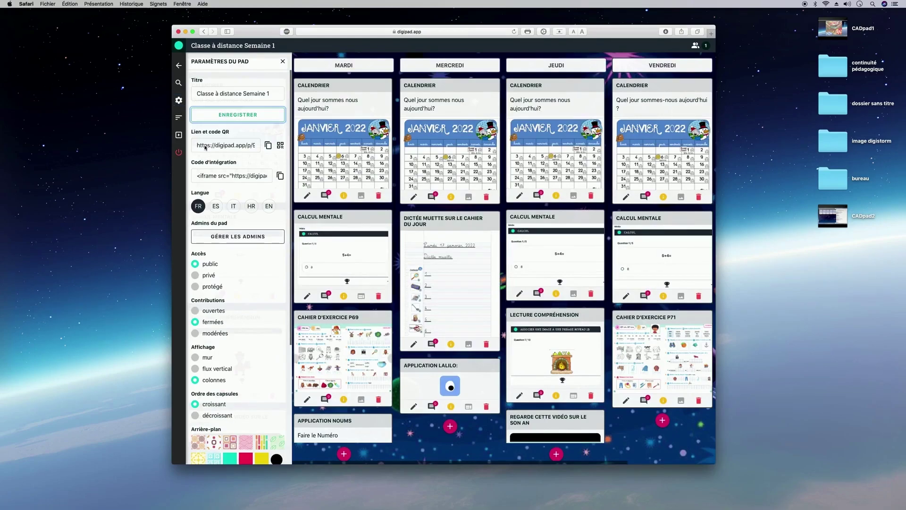
{"action": "left_click", "coordinate": [267, 146]}
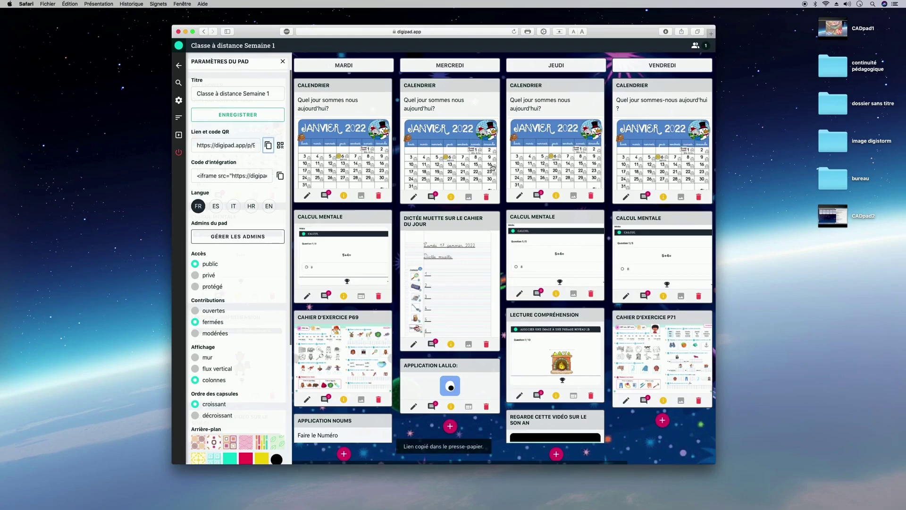
{"action": "left_click", "coordinate": [284, 62]}
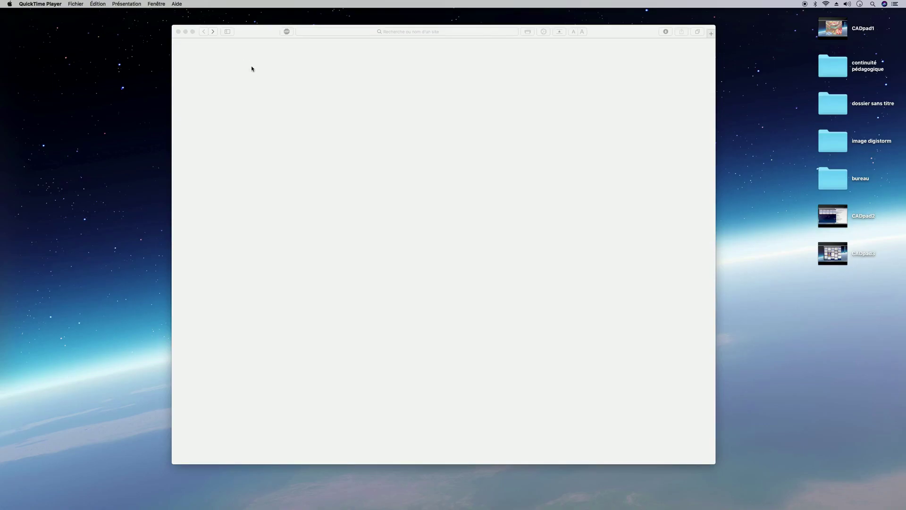
- Open the copied pad link in the blank Safari window to load the visitor view
{"action": "left_click", "coordinate": [314, 32]}
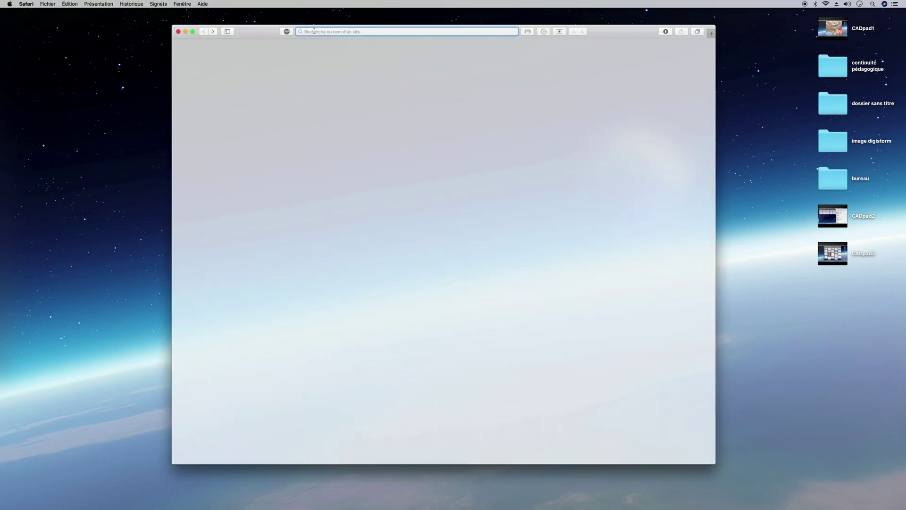
{"action": "right_click", "coordinate": [314, 31]}
{"action": "left_click", "coordinate": [366, 118]}
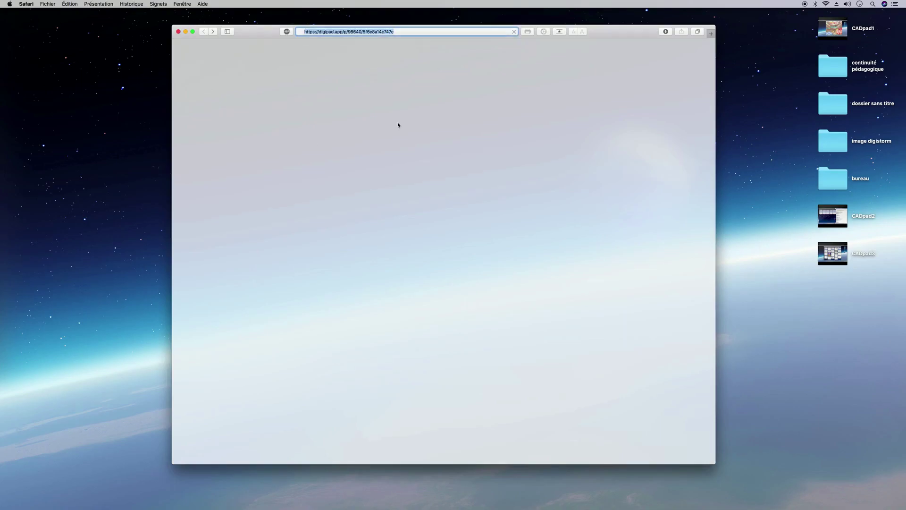
{"action": "key", "text": "Return"}
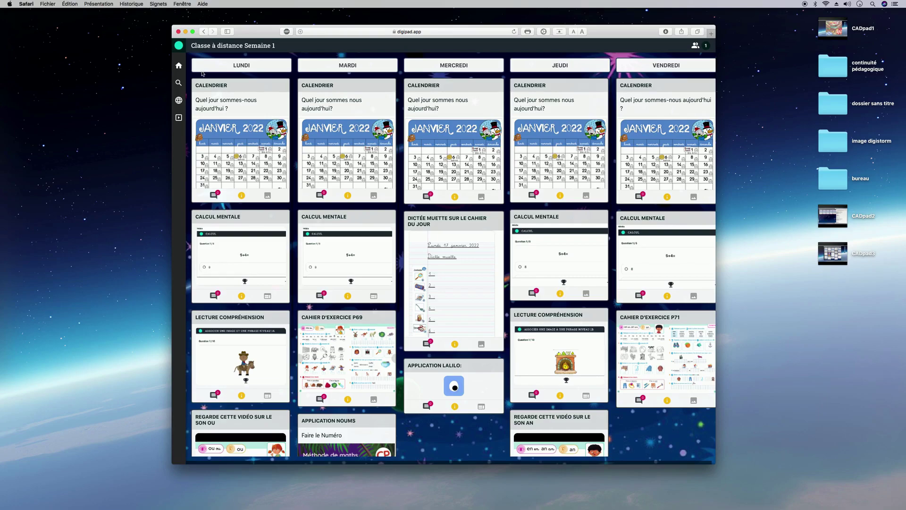
- Show the pad's search field and check the available language options in the visitor view
{"action": "left_click", "coordinate": [179, 84]}
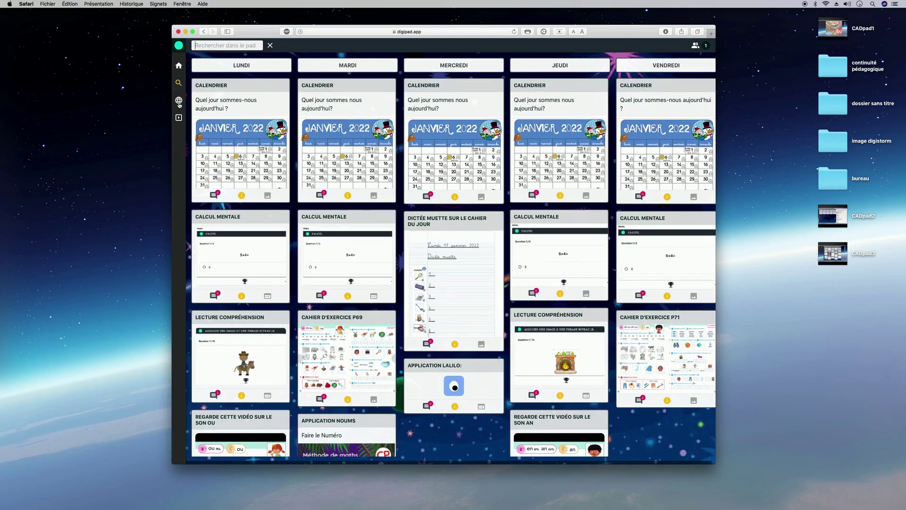
{"action": "left_click", "coordinate": [178, 102]}
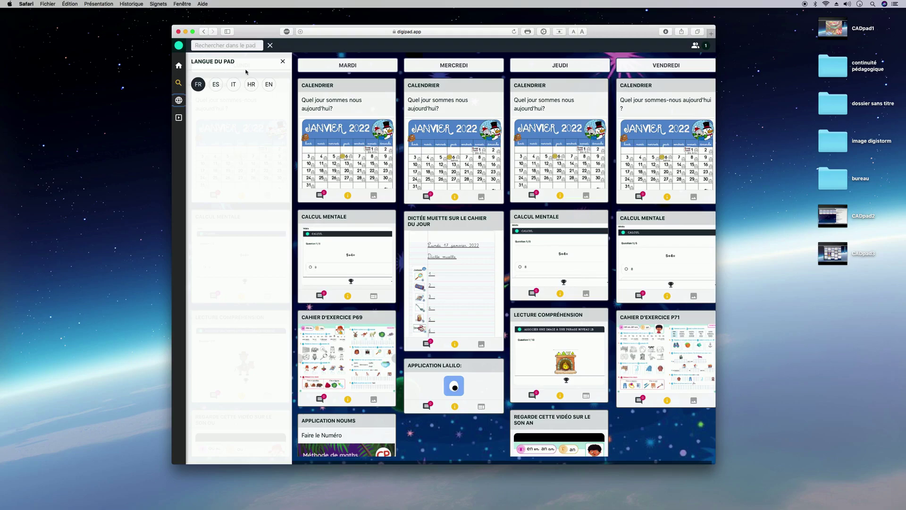
{"action": "left_click", "coordinate": [282, 61]}
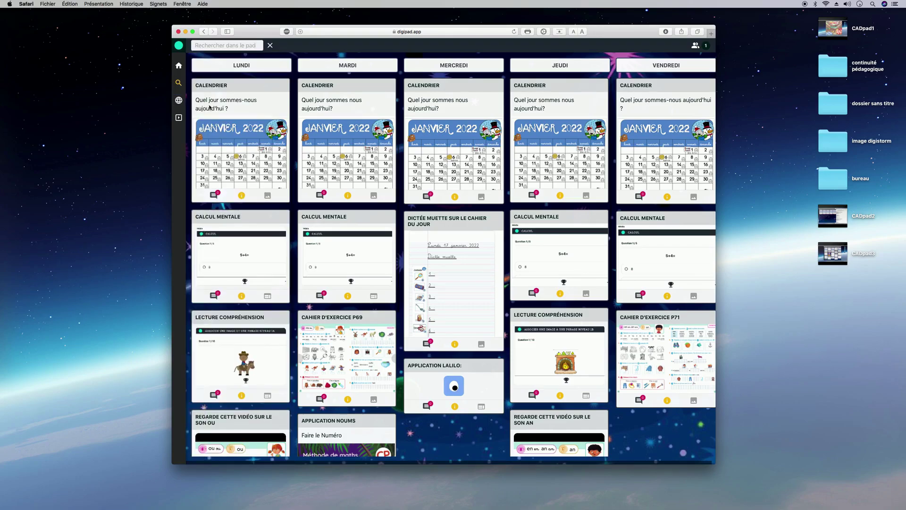
- View the capsules in slideshow mode from Lundi's "Calendrier" to "Calcul mentale", and close the slideshow
{"action": "left_click", "coordinate": [179, 118]}
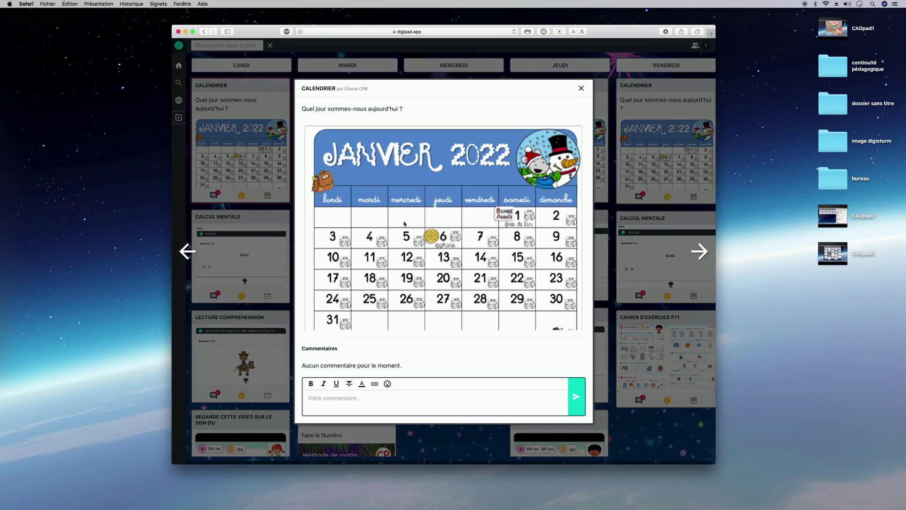
{"action": "left_click", "coordinate": [701, 256]}
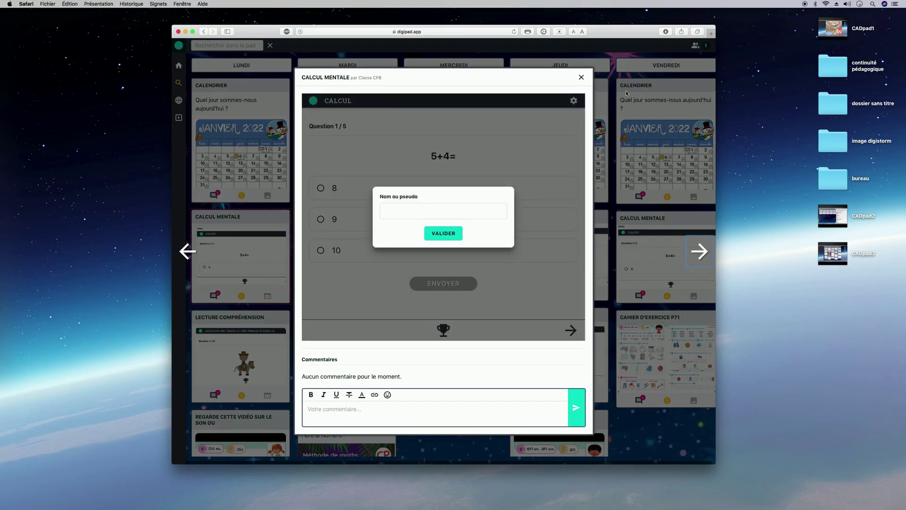
{"action": "left_click", "coordinate": [581, 77]}
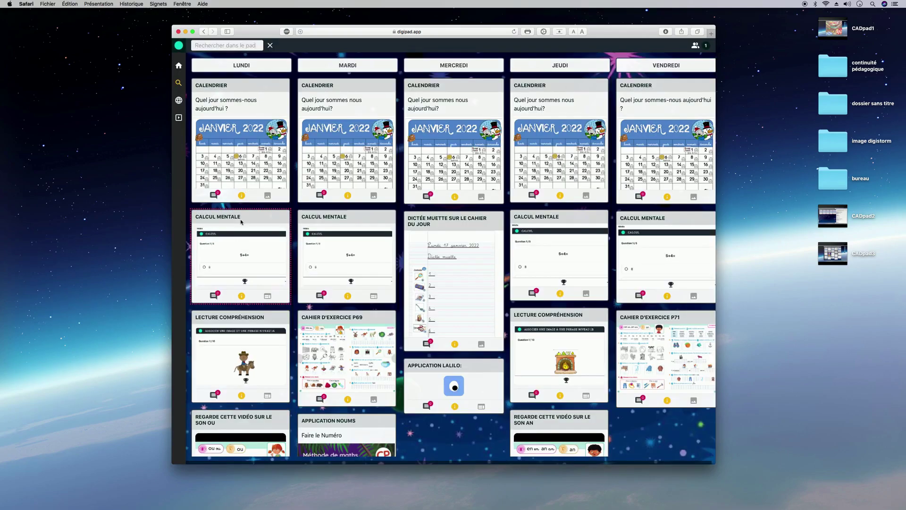
- Preview the exercises in Lundi's "Calcul mentale" and "Lecture compréhension" capsules, closing each one
{"action": "left_click", "coordinate": [237, 246]}
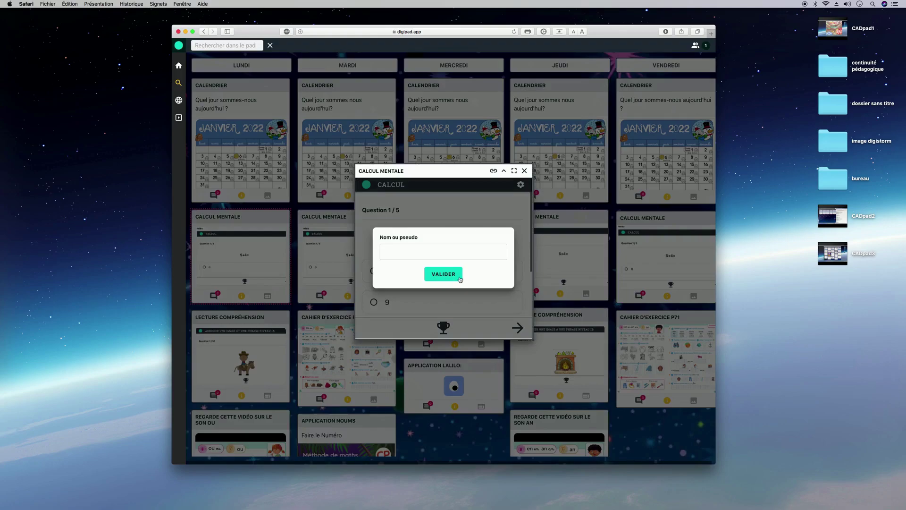
{"action": "left_click", "coordinate": [525, 171]}
{"action": "scroll", "coordinate": [244, 311], "scroll_direction": "down", "scroll_amount": 3}
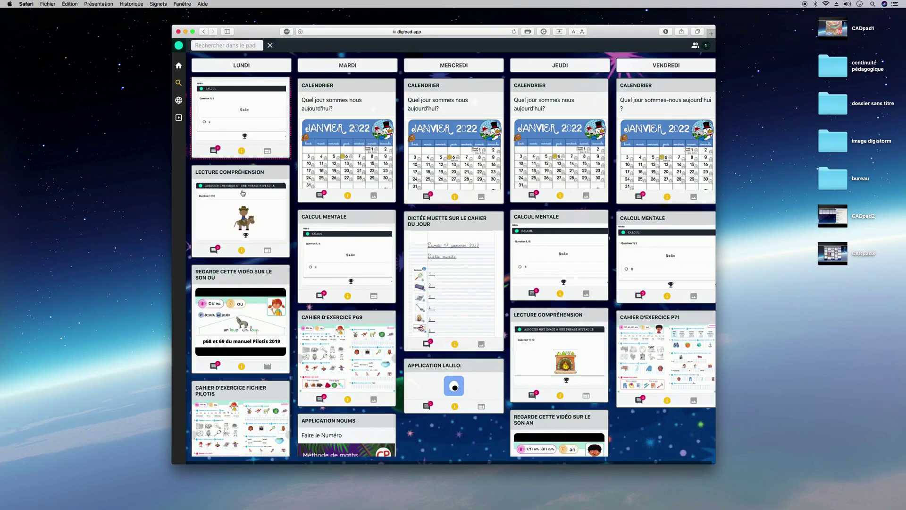
{"action": "left_click", "coordinate": [238, 221]}
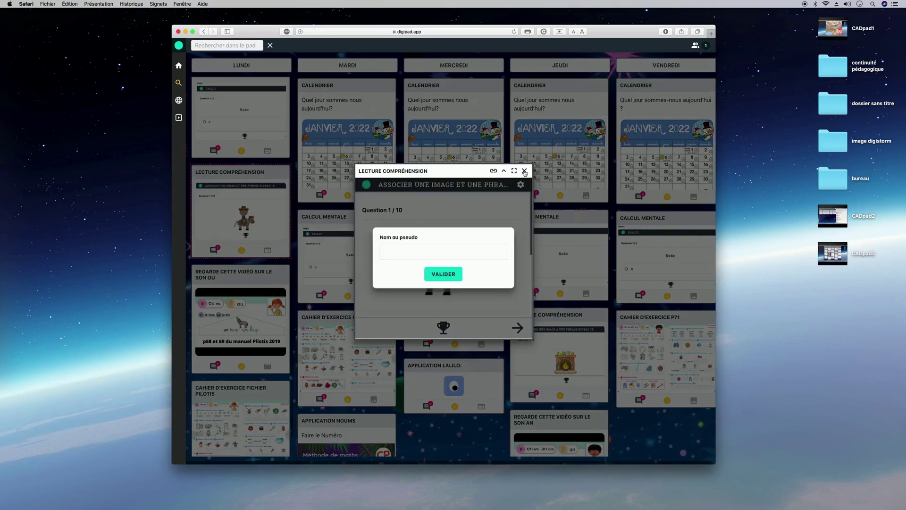
{"action": "left_click", "coordinate": [525, 171]}
- Open the "Regarde cette vidéo sur le son ou" video in the Lundi column, copy its link and close it
{"action": "left_click", "coordinate": [236, 295]}
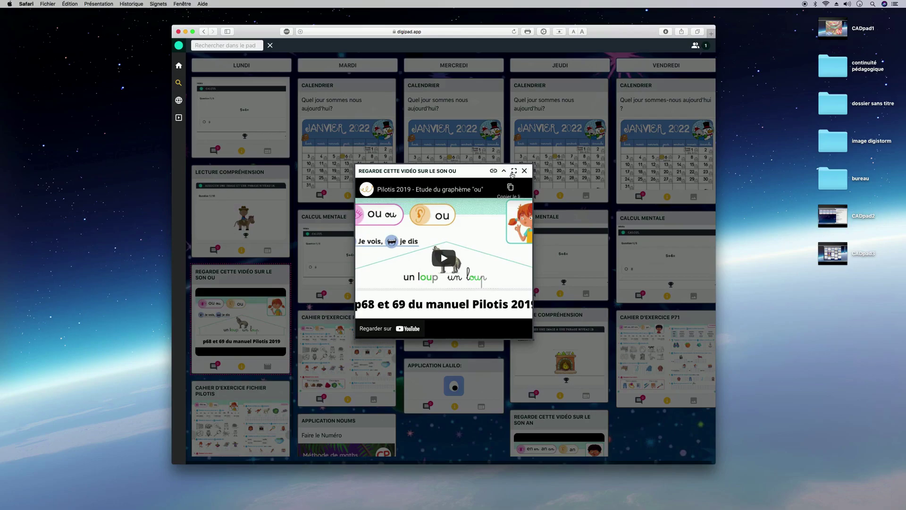
{"action": "left_click", "coordinate": [494, 173]}
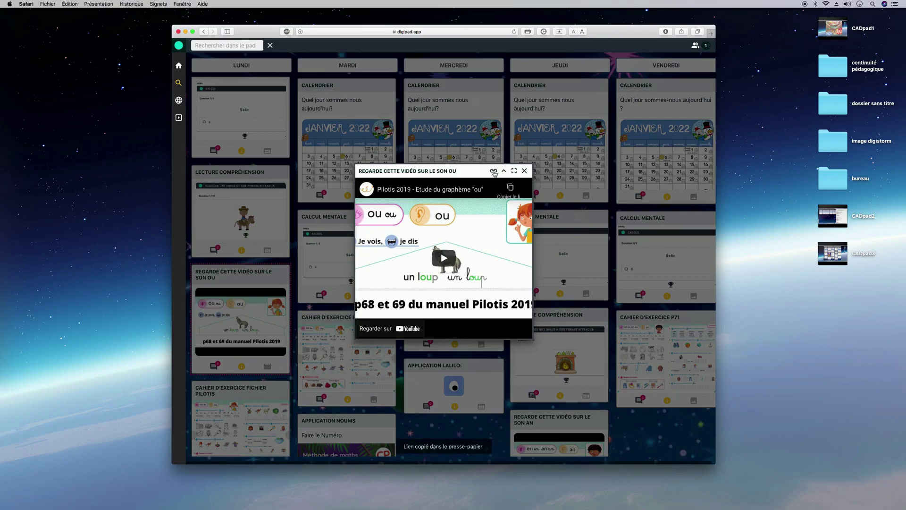
{"action": "left_click", "coordinate": [524, 171]}
{"action": "scroll", "coordinate": [288, 290], "scroll_direction": "down", "scroll_amount": 1}
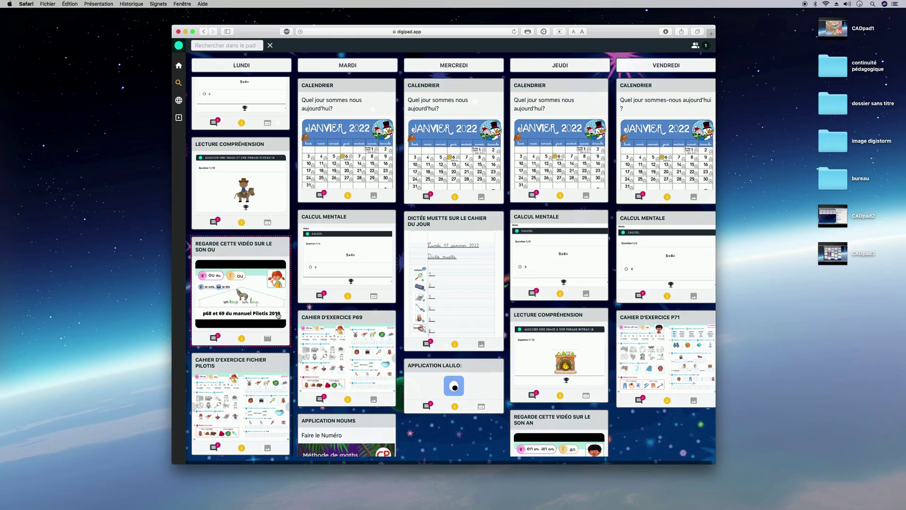
{"action": "left_click_drag", "start_coordinate": [395, 143], "coordinate": [246, 152]}
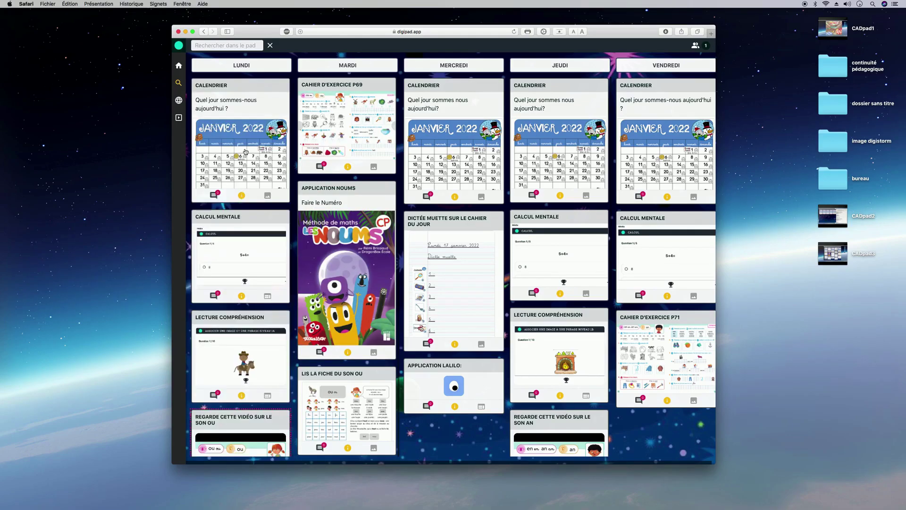
- Close the pad search, view the list of connected users and close that list
{"action": "left_click", "coordinate": [270, 46]}
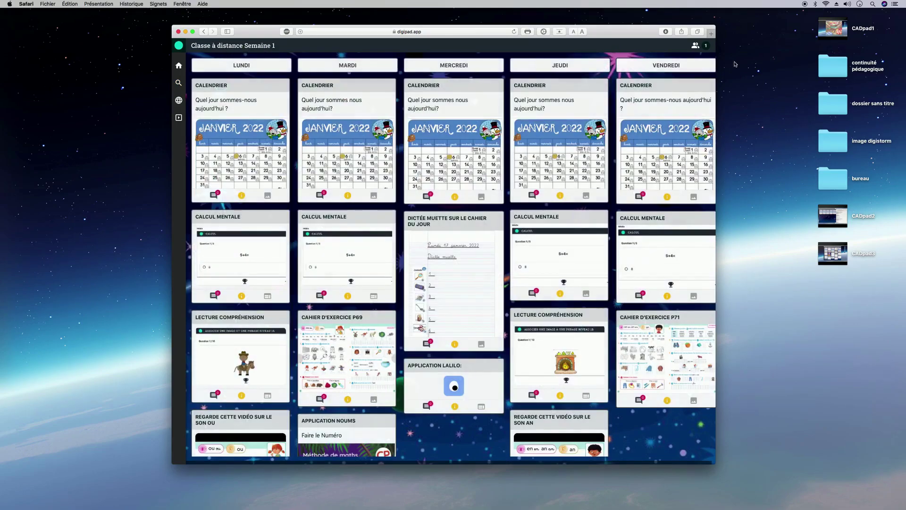
{"action": "left_click", "coordinate": [695, 46]}
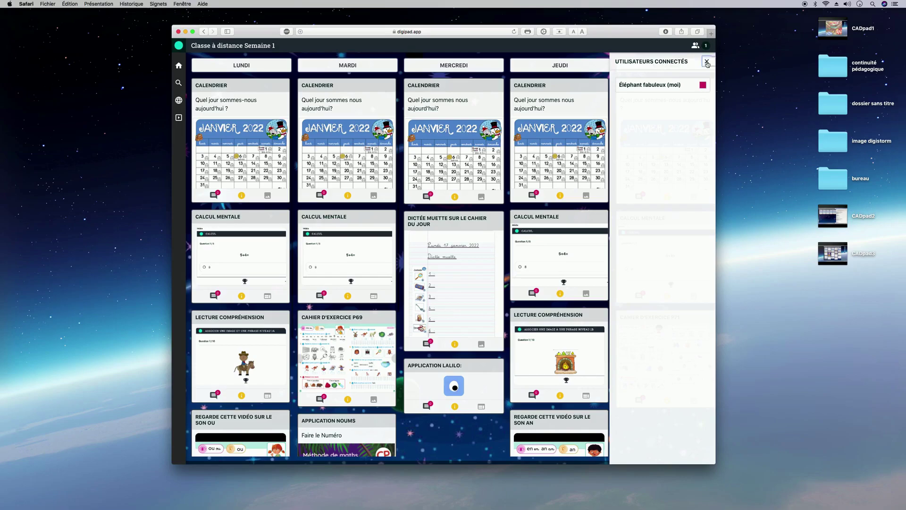
{"action": "left_click", "coordinate": [707, 62]}
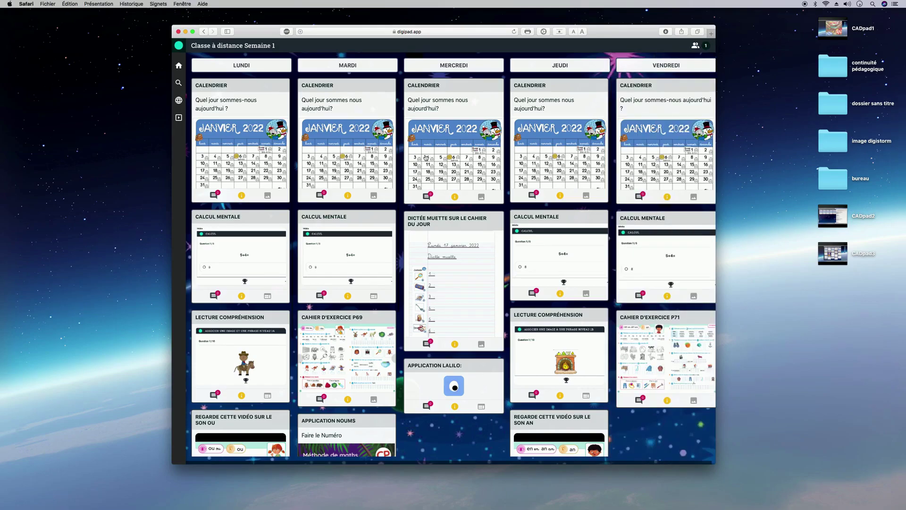